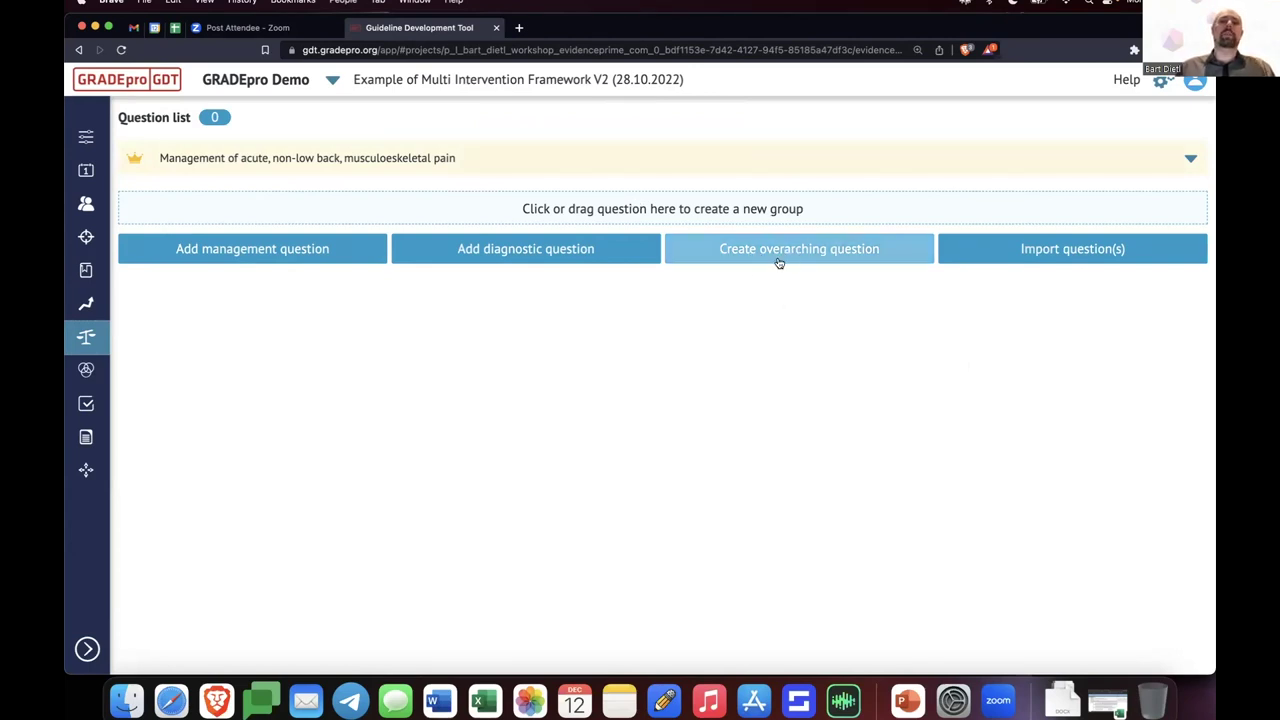
# Open the overarching question for editing, review its interventions, comparison, population and outcomes, and save it
pyautogui.click(1191, 160)
pyautogui.click(1190, 184)
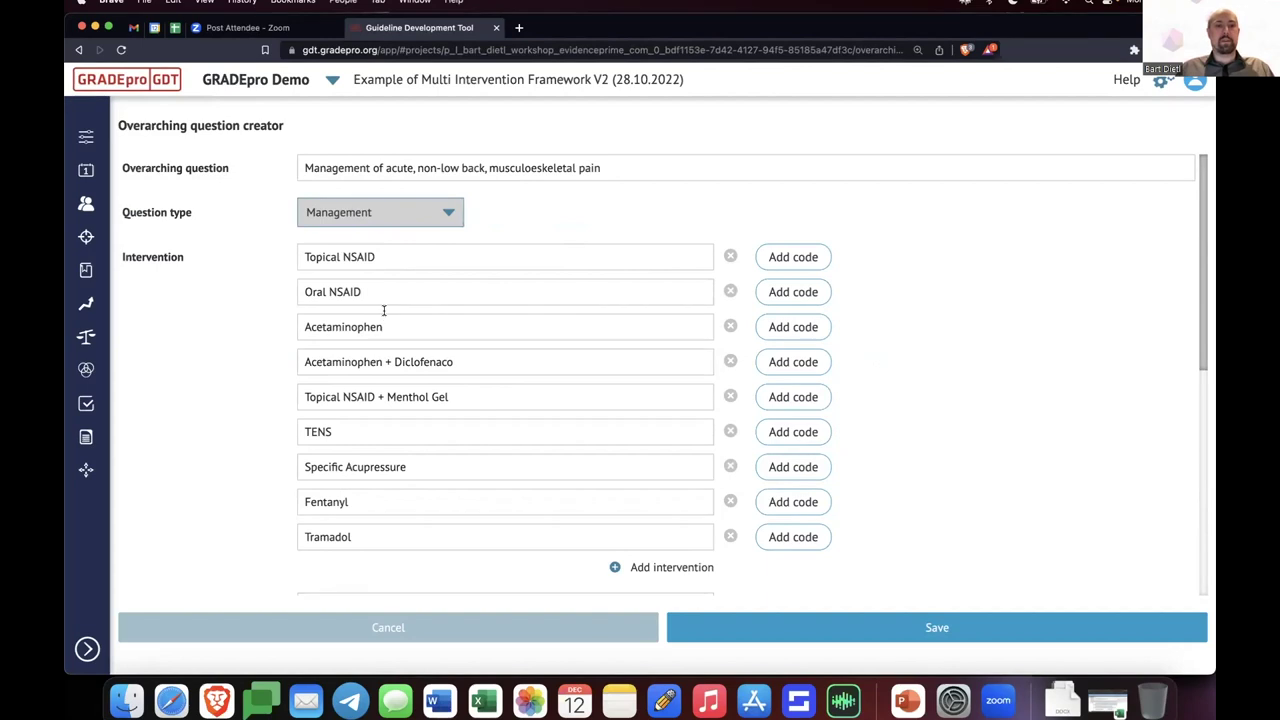
pyautogui.scroll(-5, 405, 328)
pyautogui.scroll(-1, 409, 330)
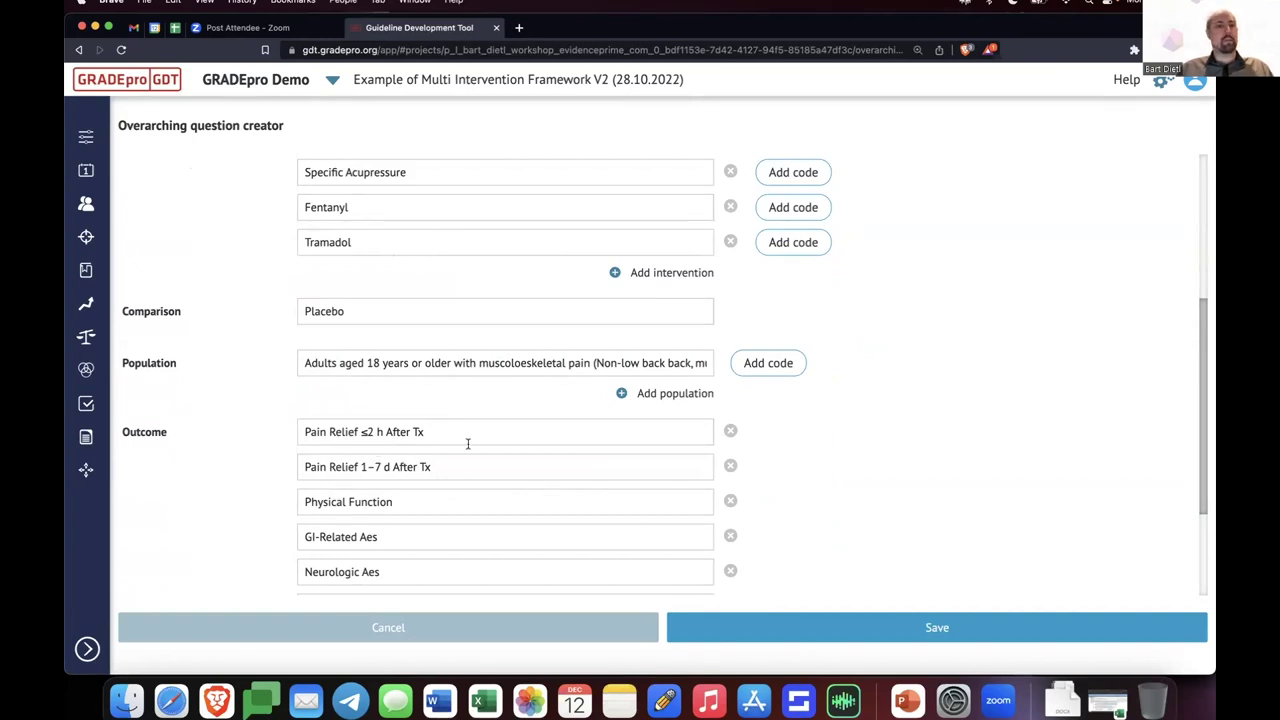
pyautogui.scroll(-2, 322, 490)
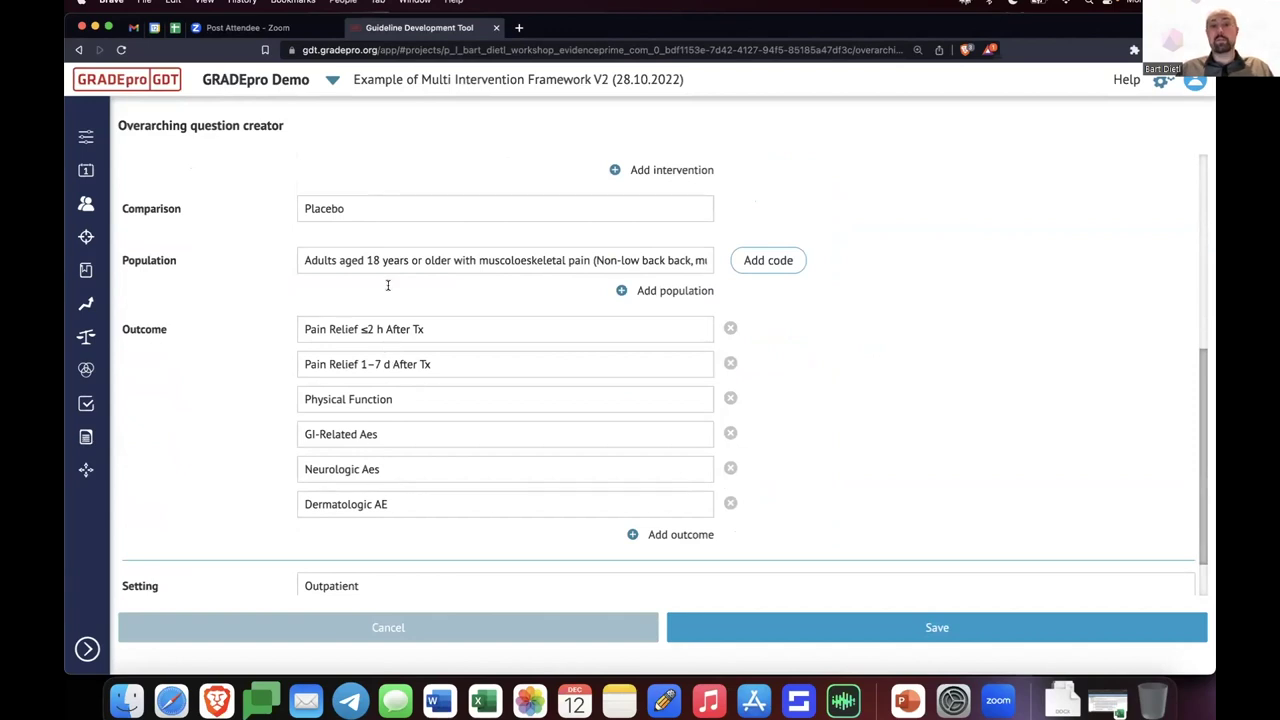
pyautogui.click(904, 628)
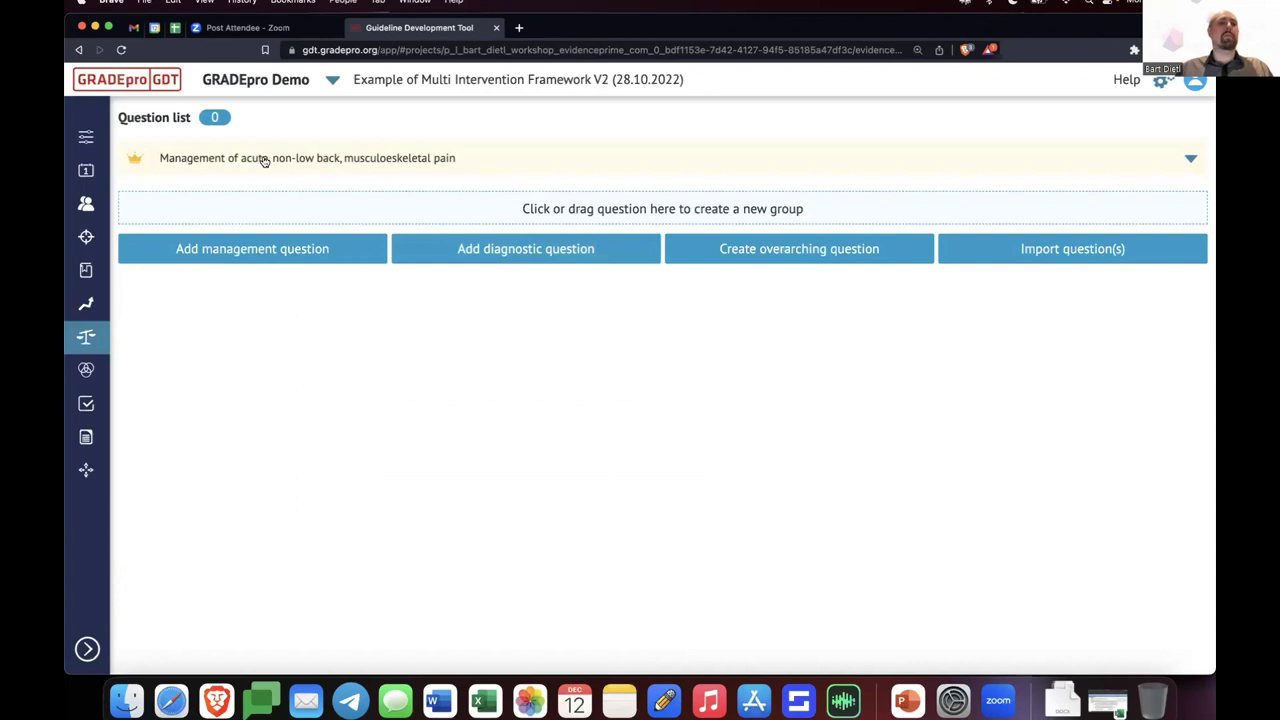
# Open the overarching question's assessment and skim through its criteria, summary of judgements, types of recommendation and conclusions
pyautogui.click(265, 159)
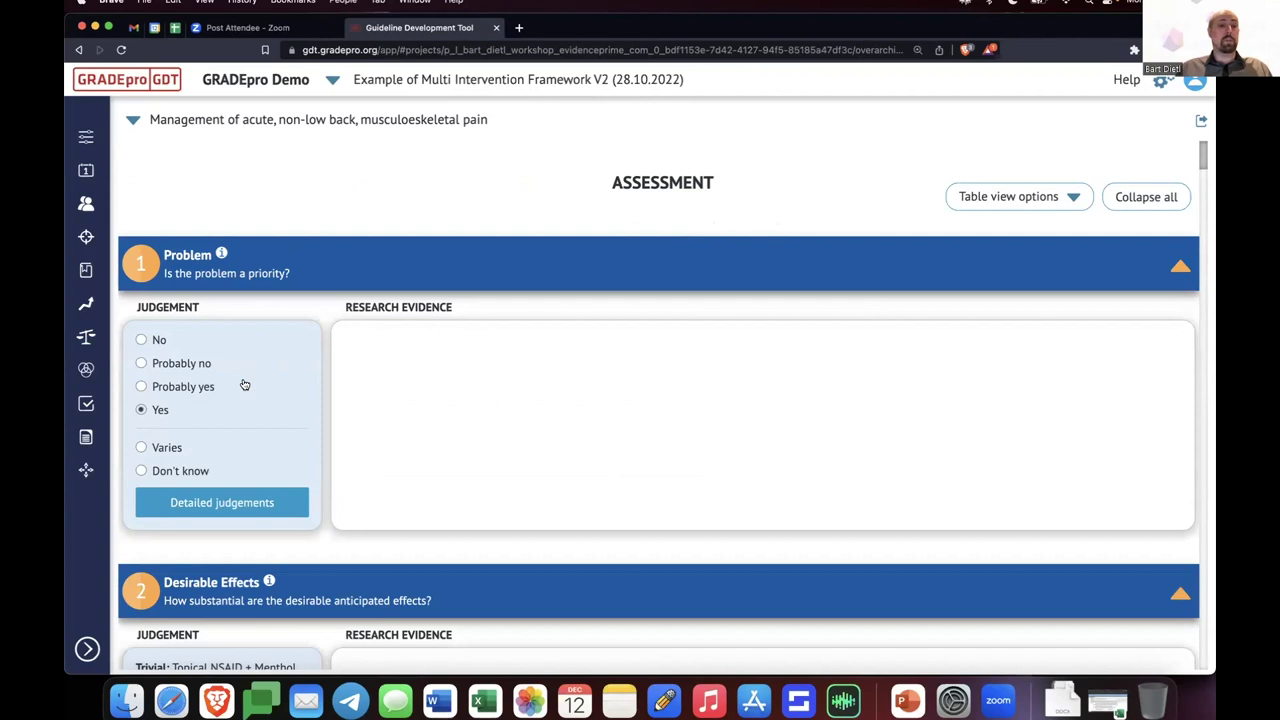
pyautogui.scroll(-10, 224, 421)
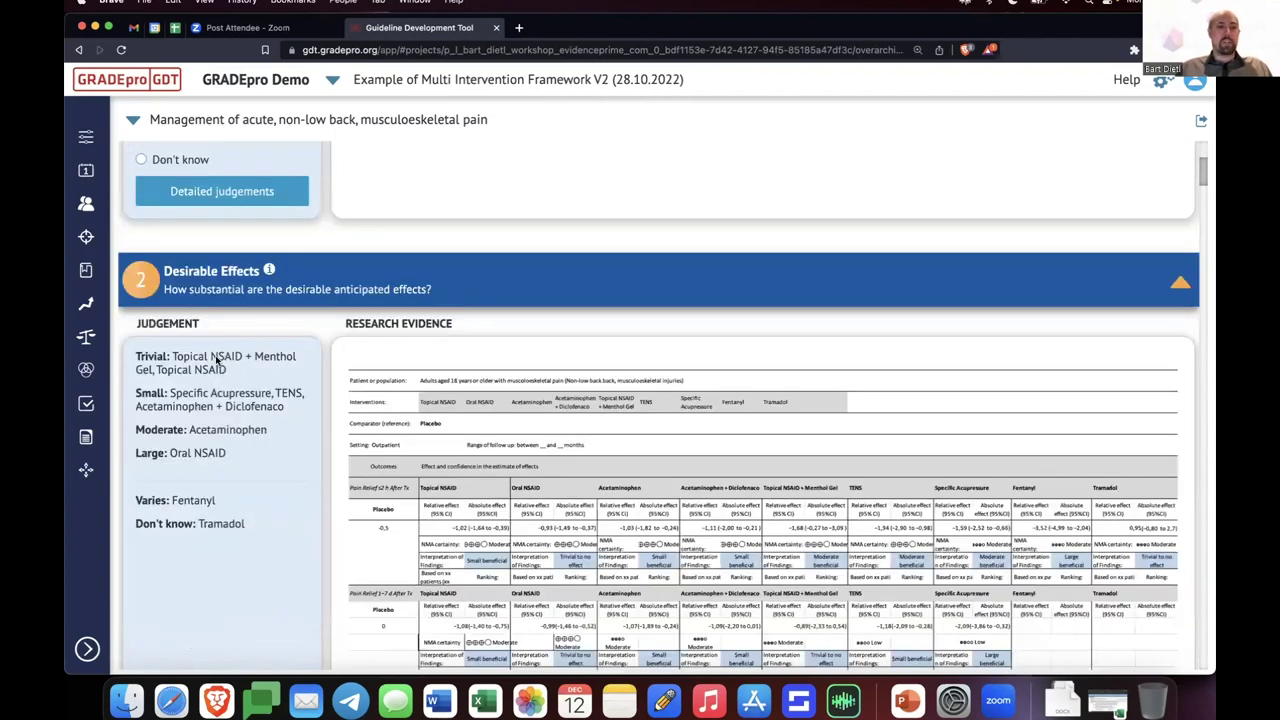
pyautogui.scroll(-20, 218, 363)
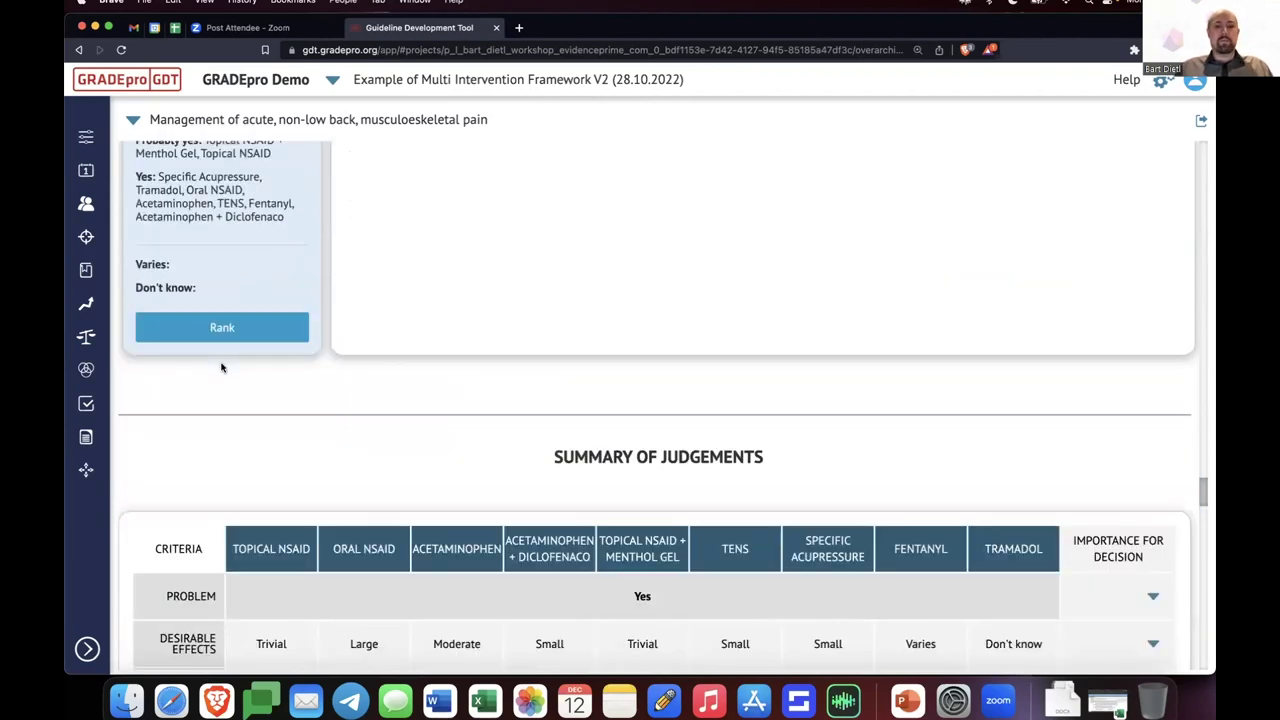
pyautogui.scroll(-15, 222, 368)
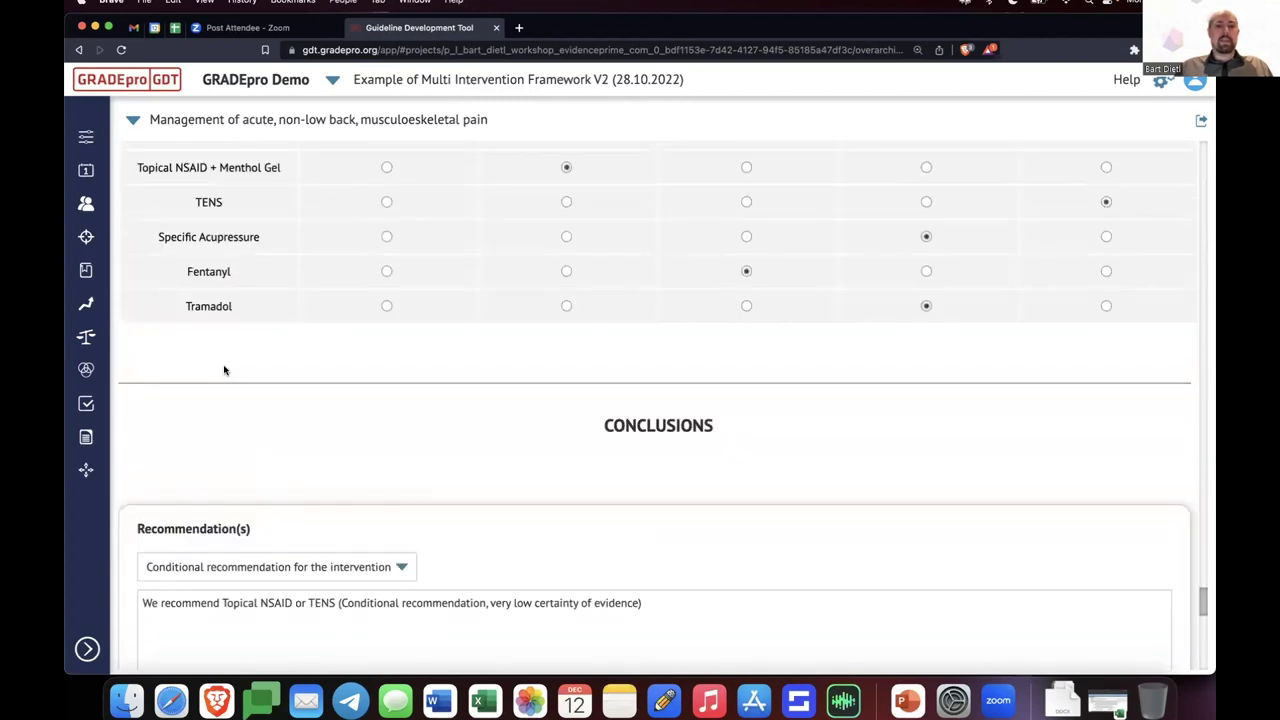
pyautogui.scroll(5, 225, 368)
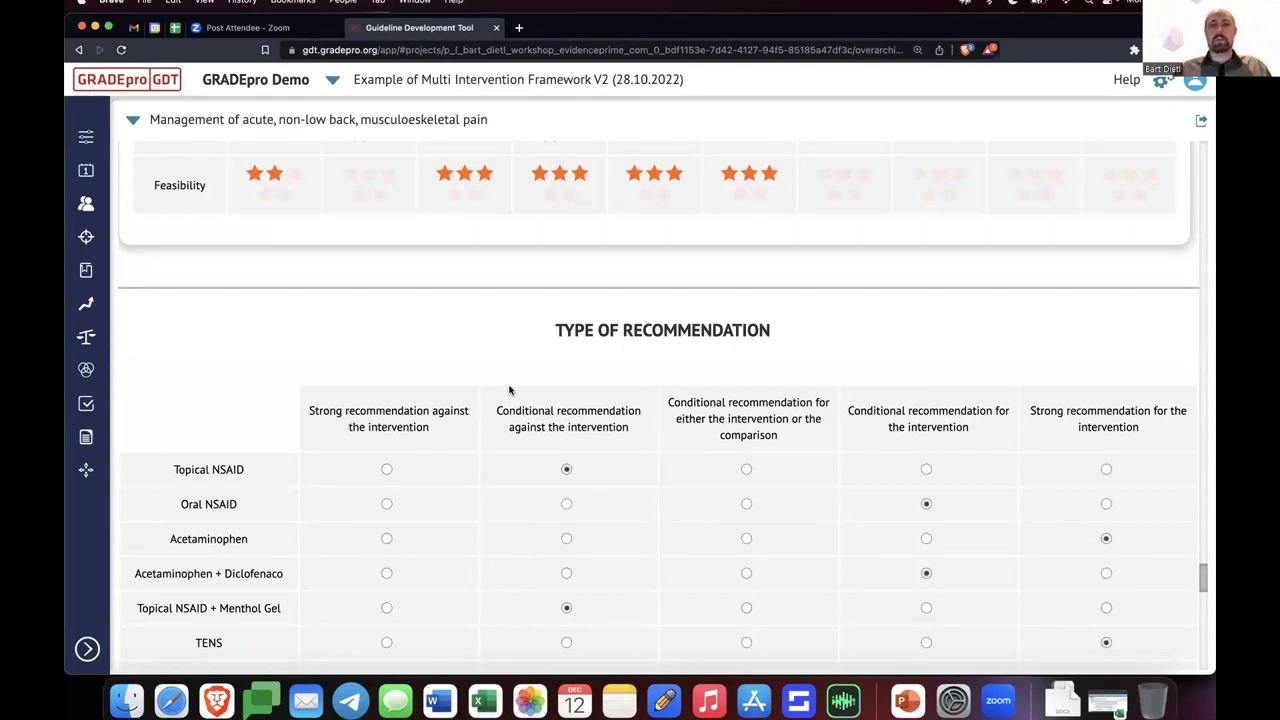
pyautogui.scroll(-5, 509, 390)
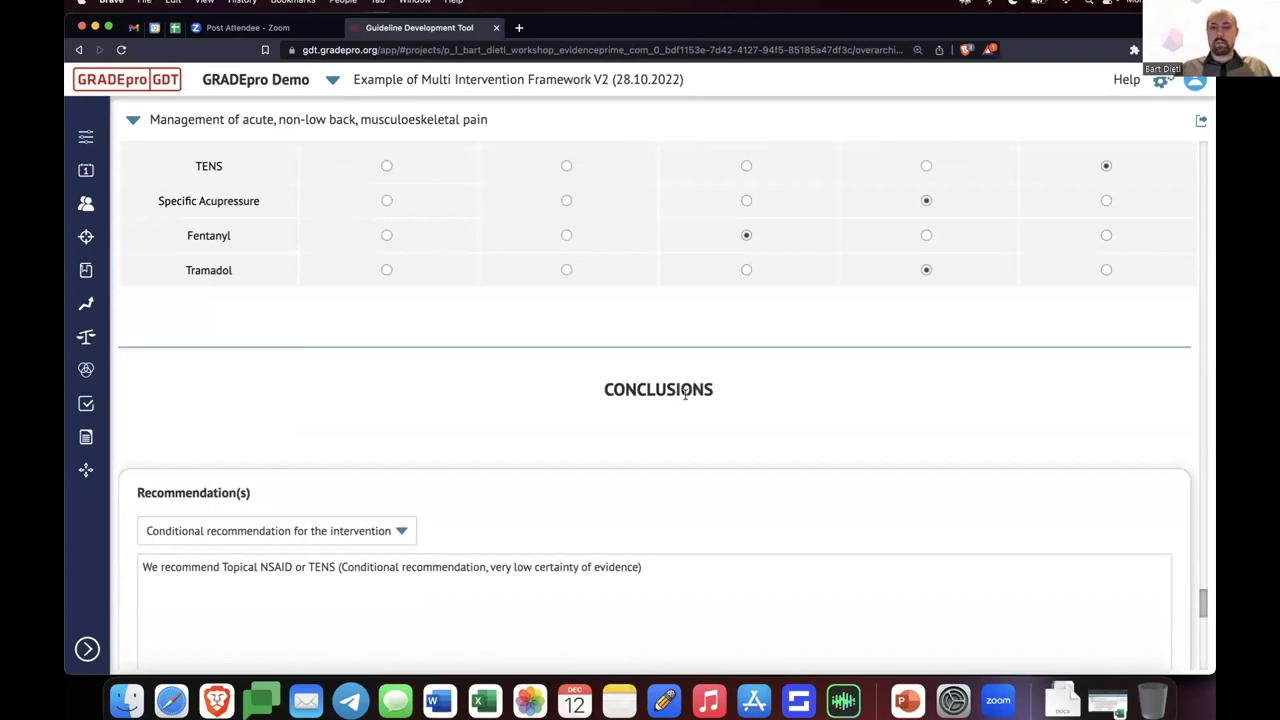
pyautogui.scroll(-1, 668, 405)
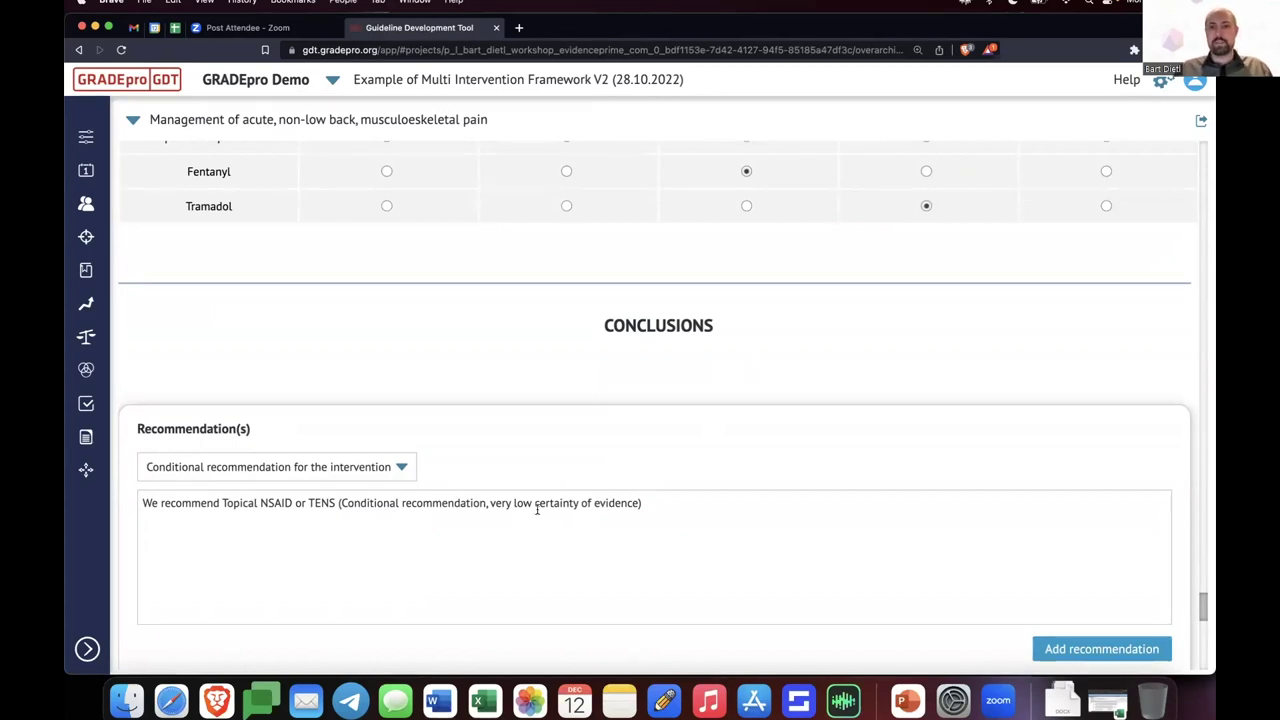
pyautogui.scroll(10, 537, 509)
pyautogui.scroll(15, 555, 520)
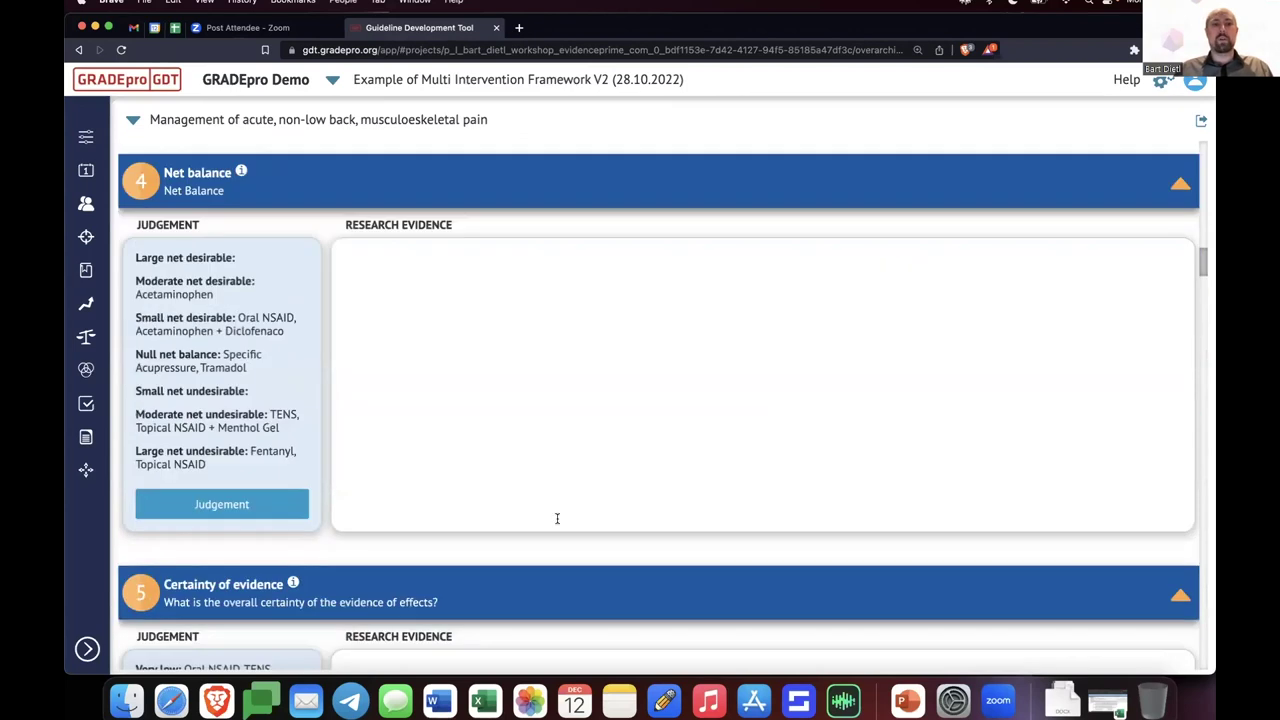
pyautogui.scroll(6, 568, 528)
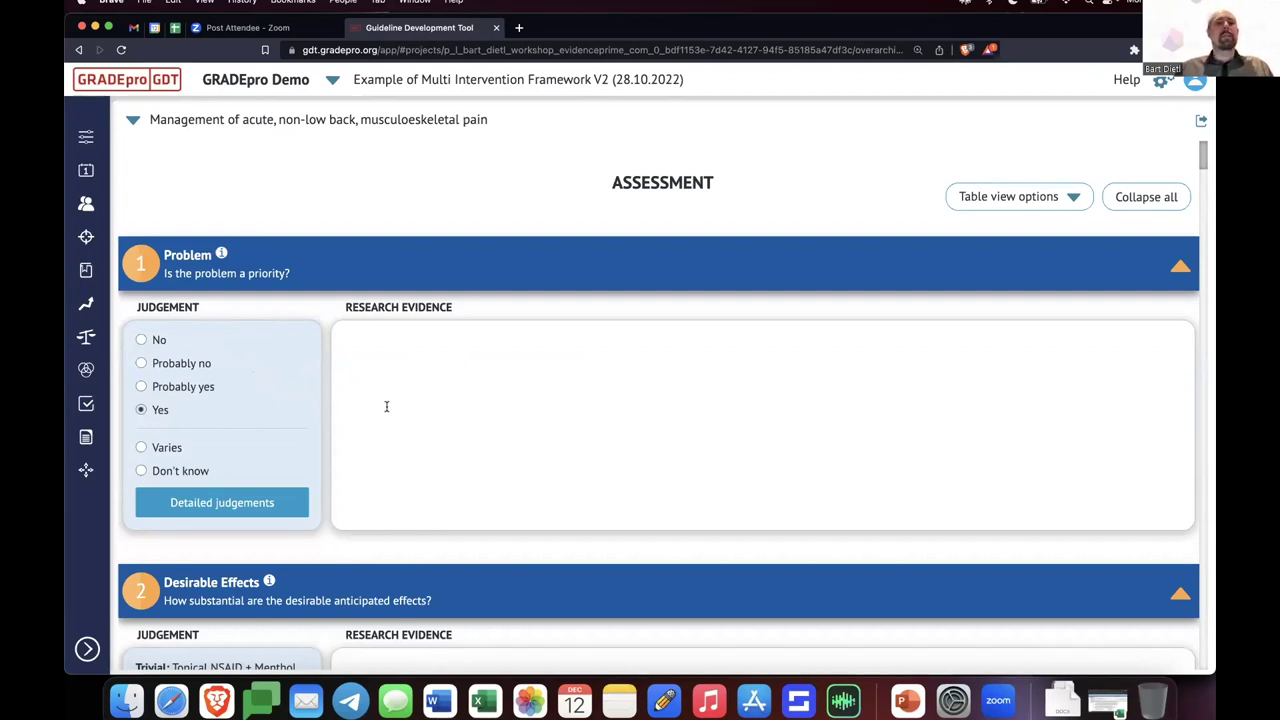
# Examine the research evidence table and the magnitude of effects thresholds under the Desirable Effects criterion
pyautogui.scroll(-5, 388, 408)
pyautogui.scroll(-1, 388, 408)
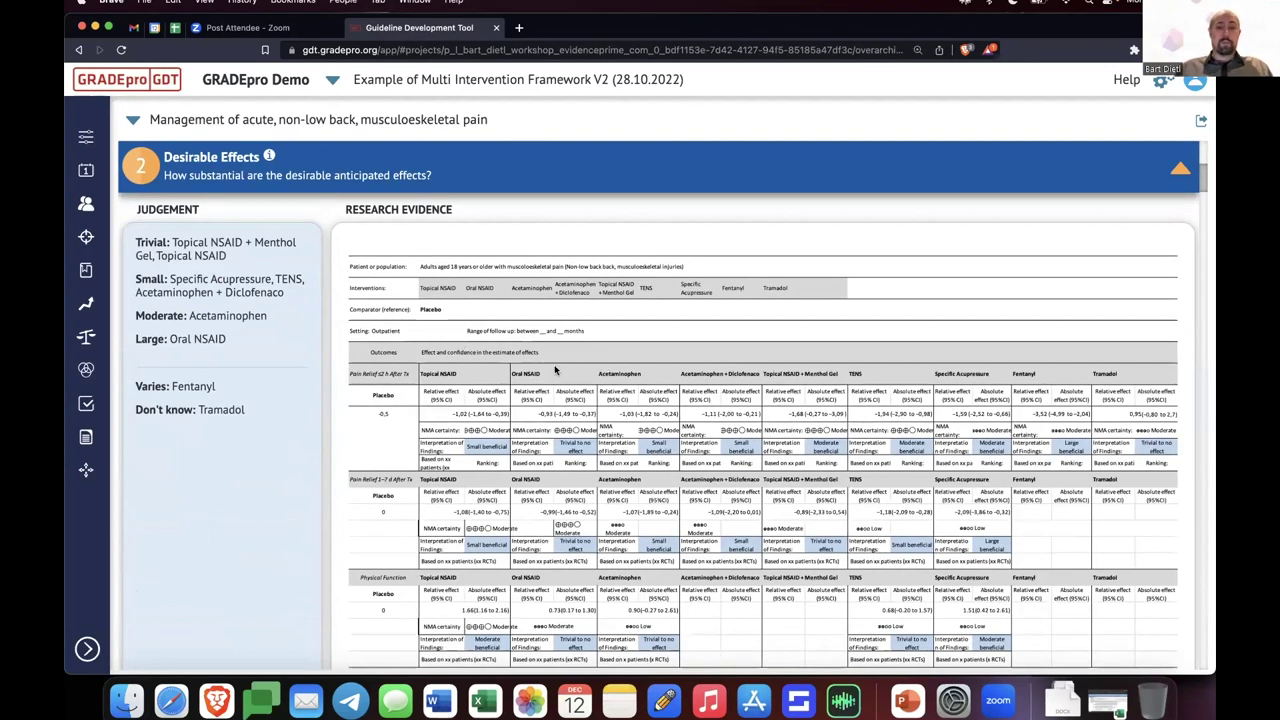
pyautogui.scroll(-5, 594, 430)
pyautogui.scroll(3, 594, 430)
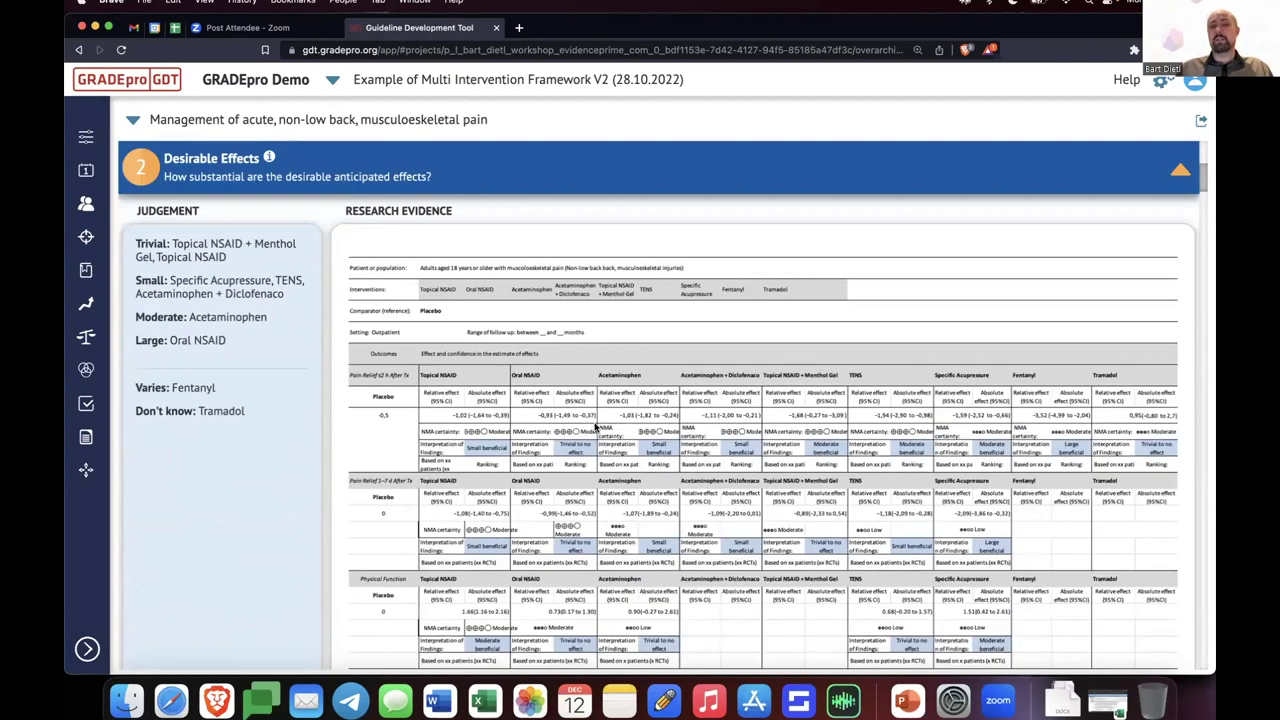
pyautogui.scroll(-1, 602, 368)
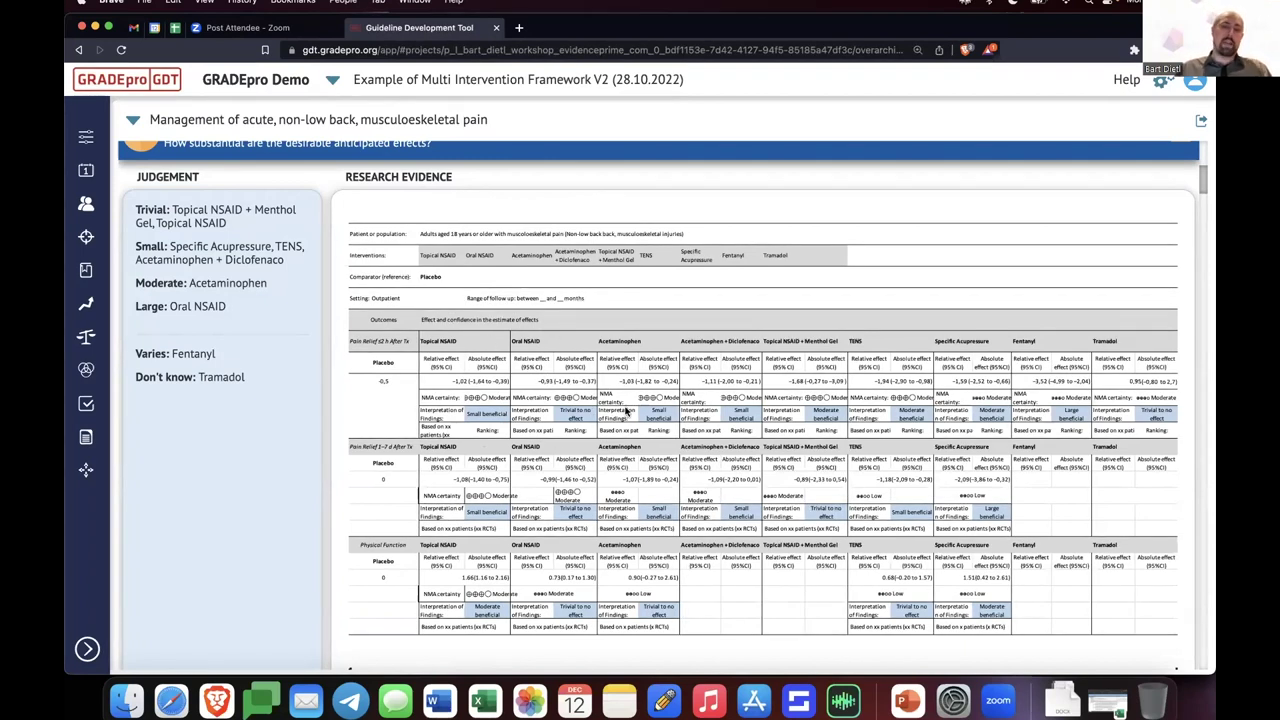
pyautogui.scroll(-10, 234, 388)
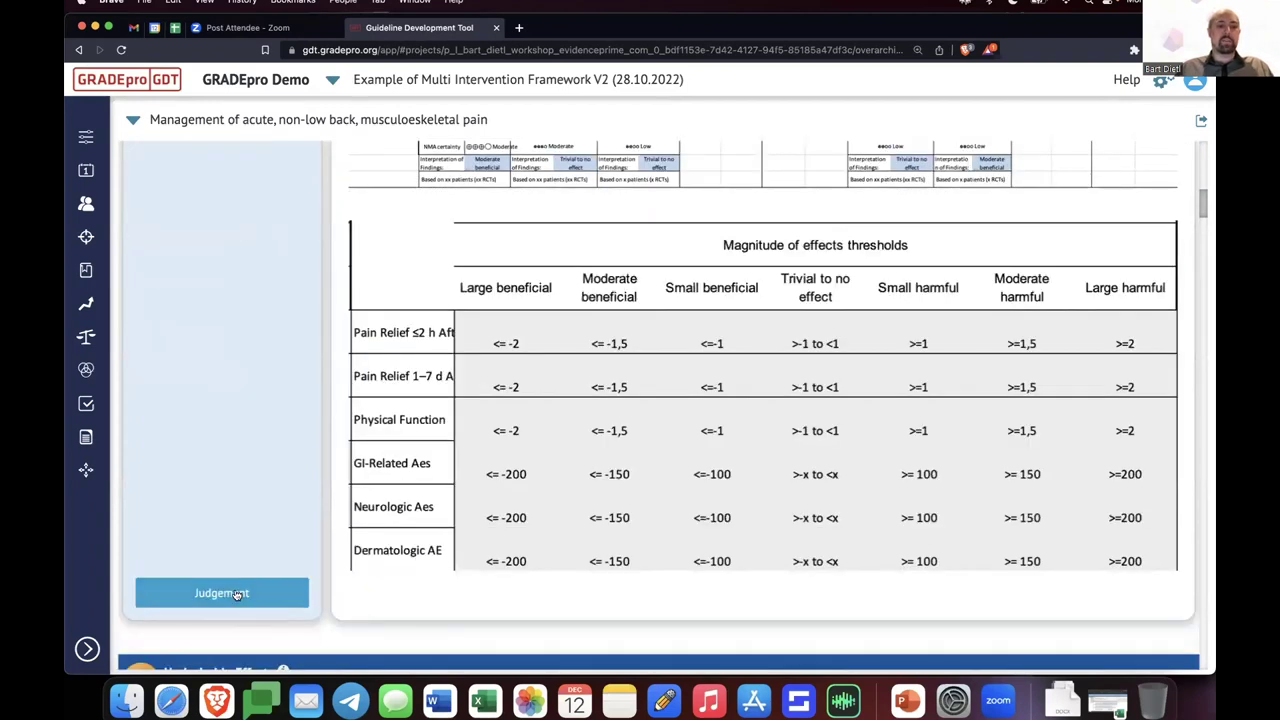
# Open the Desirable Effects judgements, check the rating options for Acetaminophen's Physical Function, and cancel without changes
pyautogui.click(234, 590)
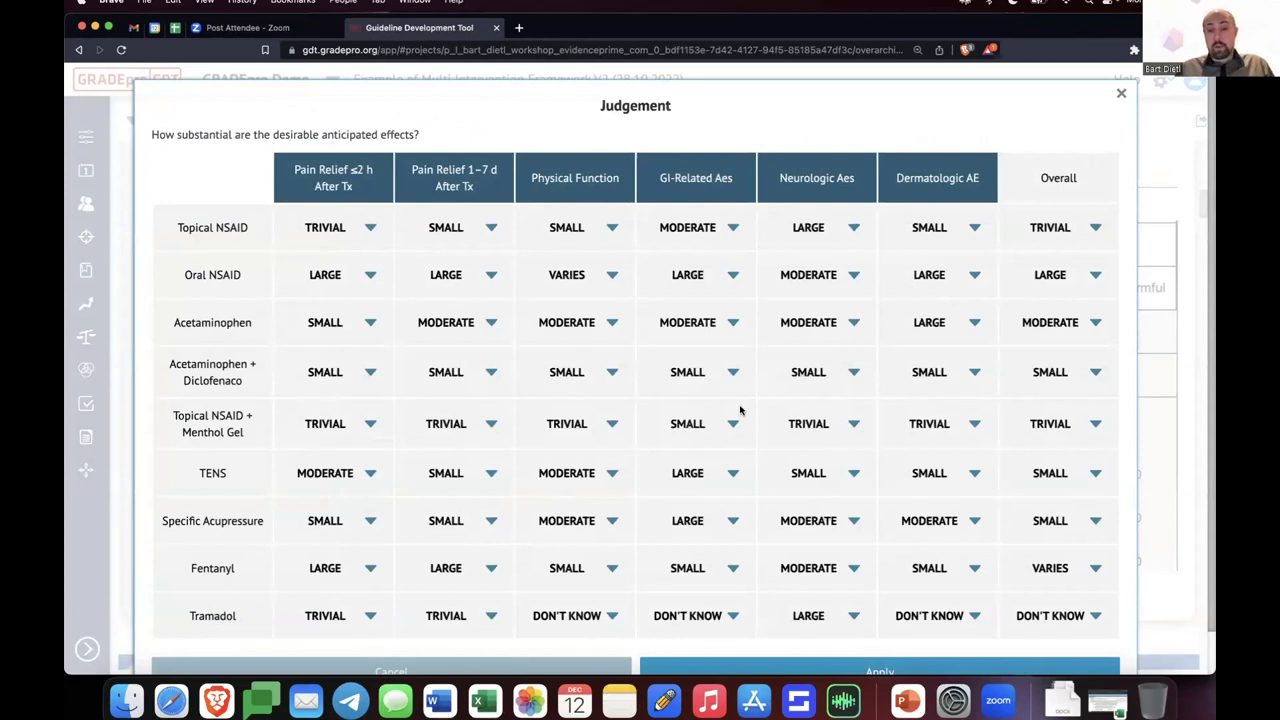
pyautogui.scroll(-1, 740, 410)
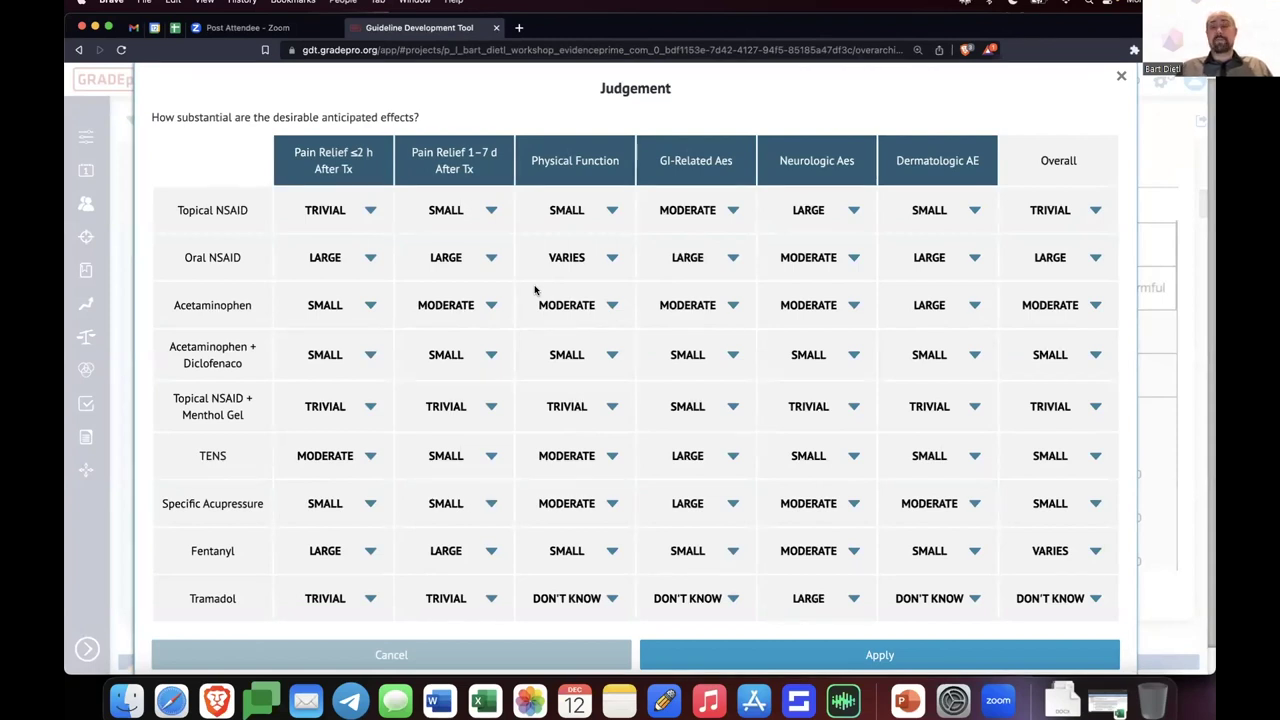
pyautogui.click(616, 305)
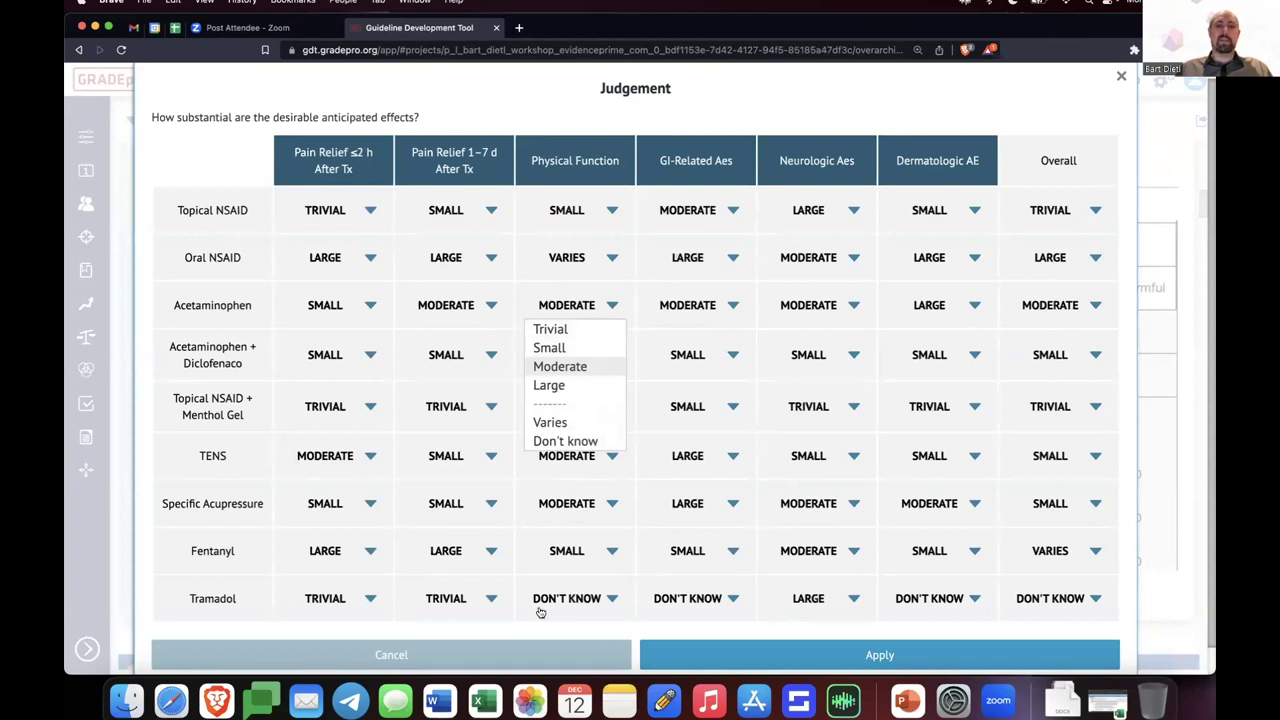
pyautogui.click(437, 655)
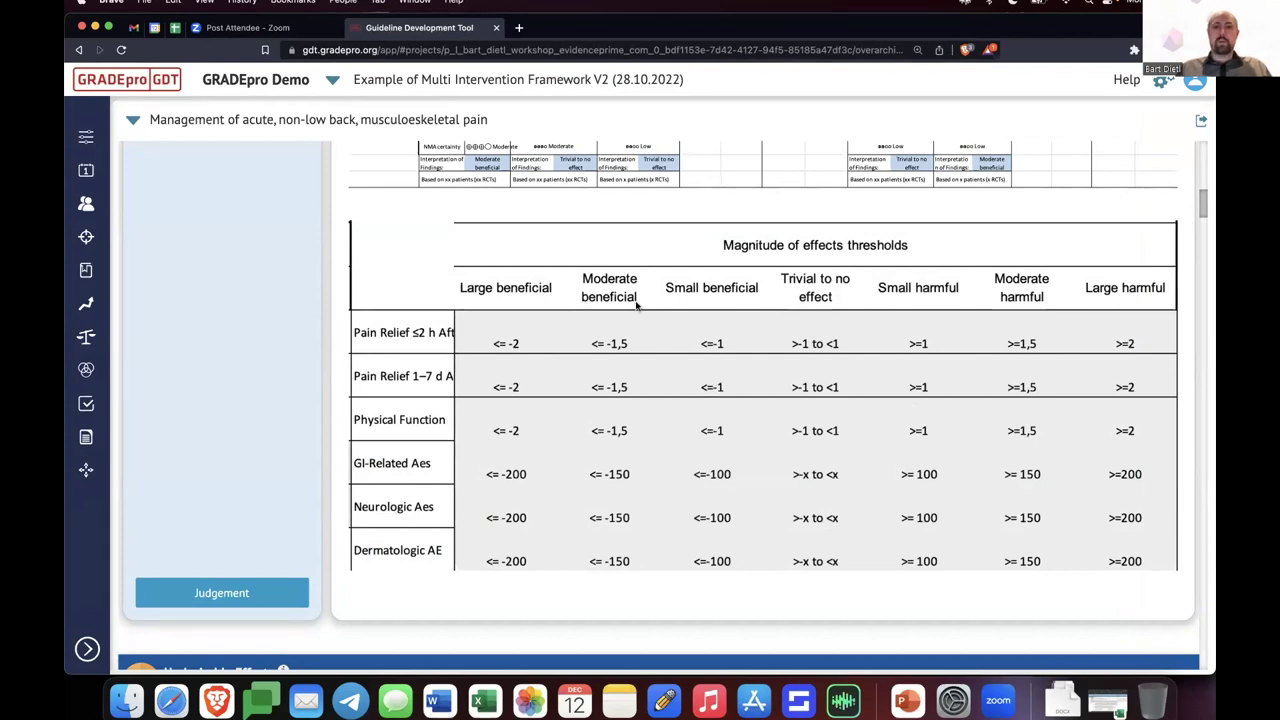
# Recheck the Desirable Effects evidence, reopen its judgements, view Topical NSAID's overall rating options, and apply the judgements
pyautogui.scroll(10, 816, 440)
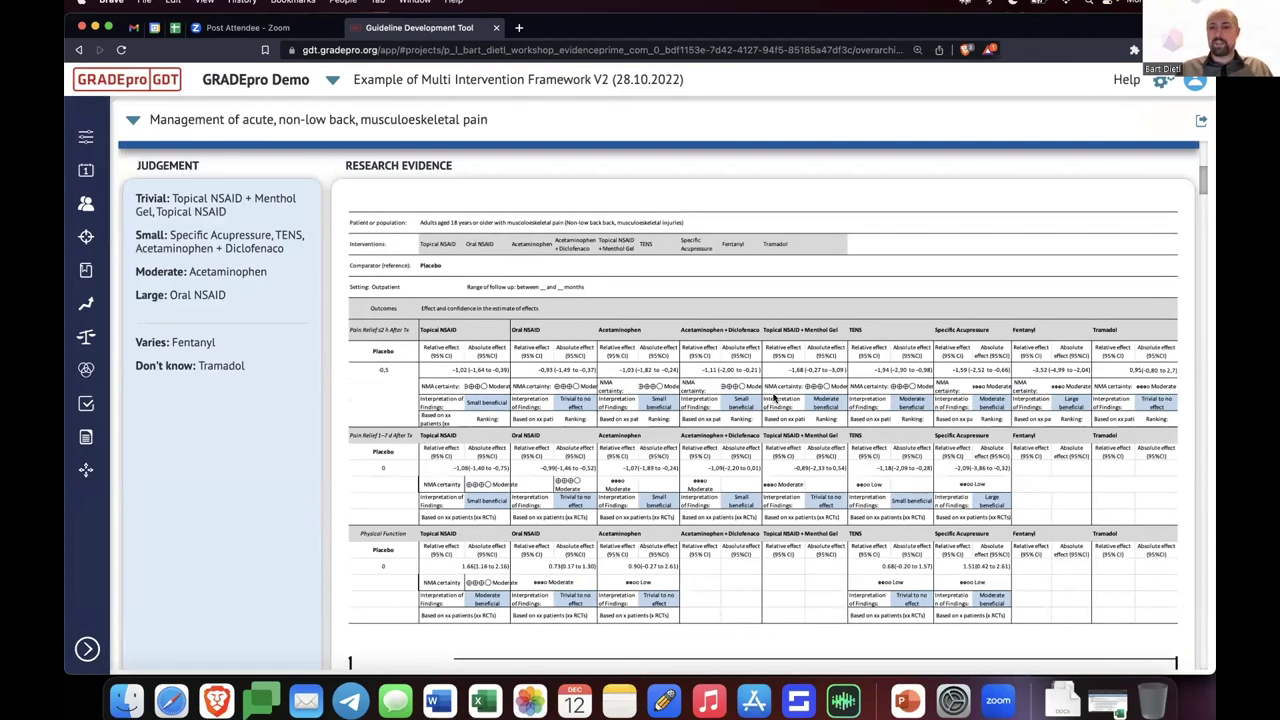
pyautogui.scroll(-5, 348, 396)
pyautogui.click(205, 572)
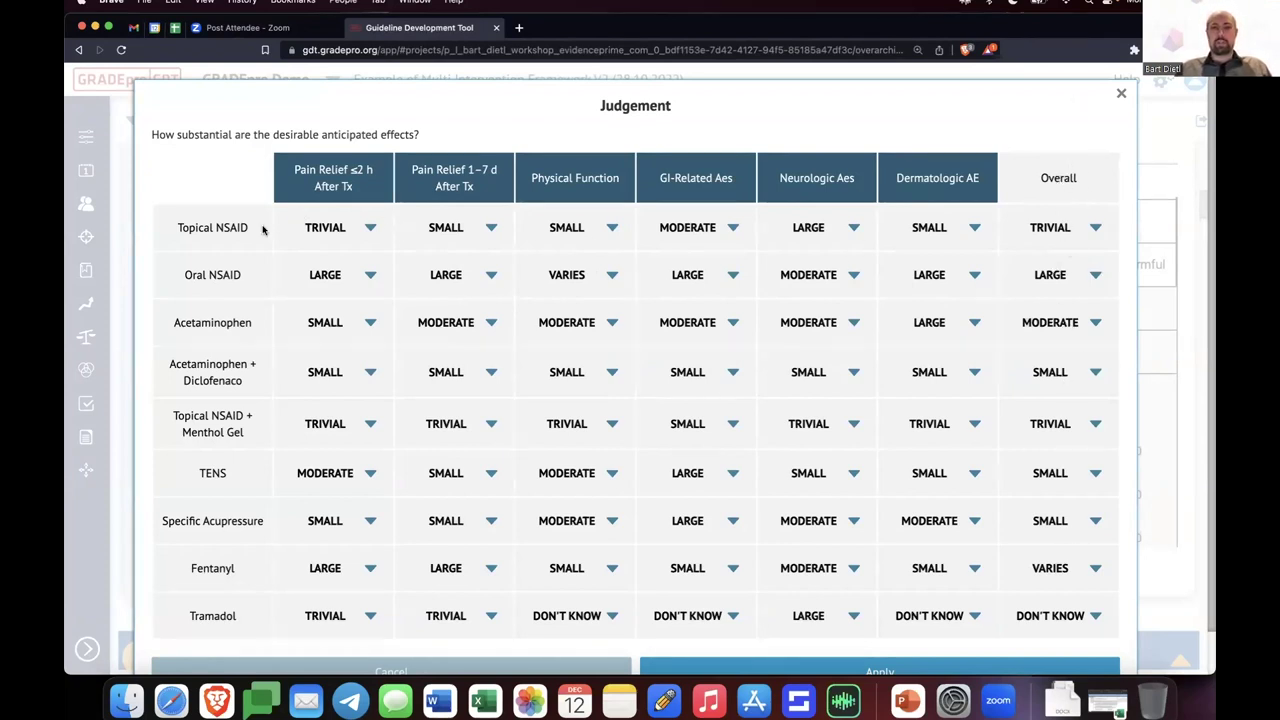
pyautogui.click(1093, 229)
pyautogui.click(1093, 229)
pyautogui.click(883, 668)
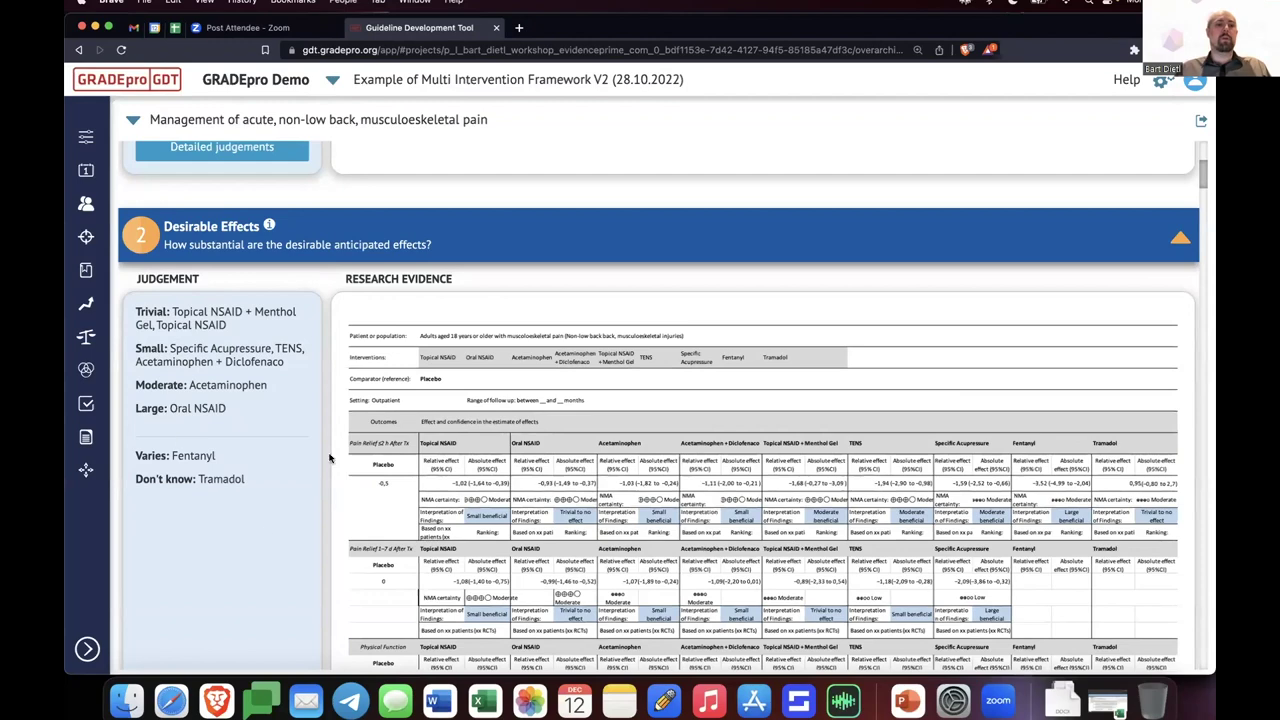
# Review the judgement summary and research evidence of the Undesirable Effects criterion
pyautogui.scroll(-3, 264, 528)
pyautogui.scroll(-10, 263, 527)
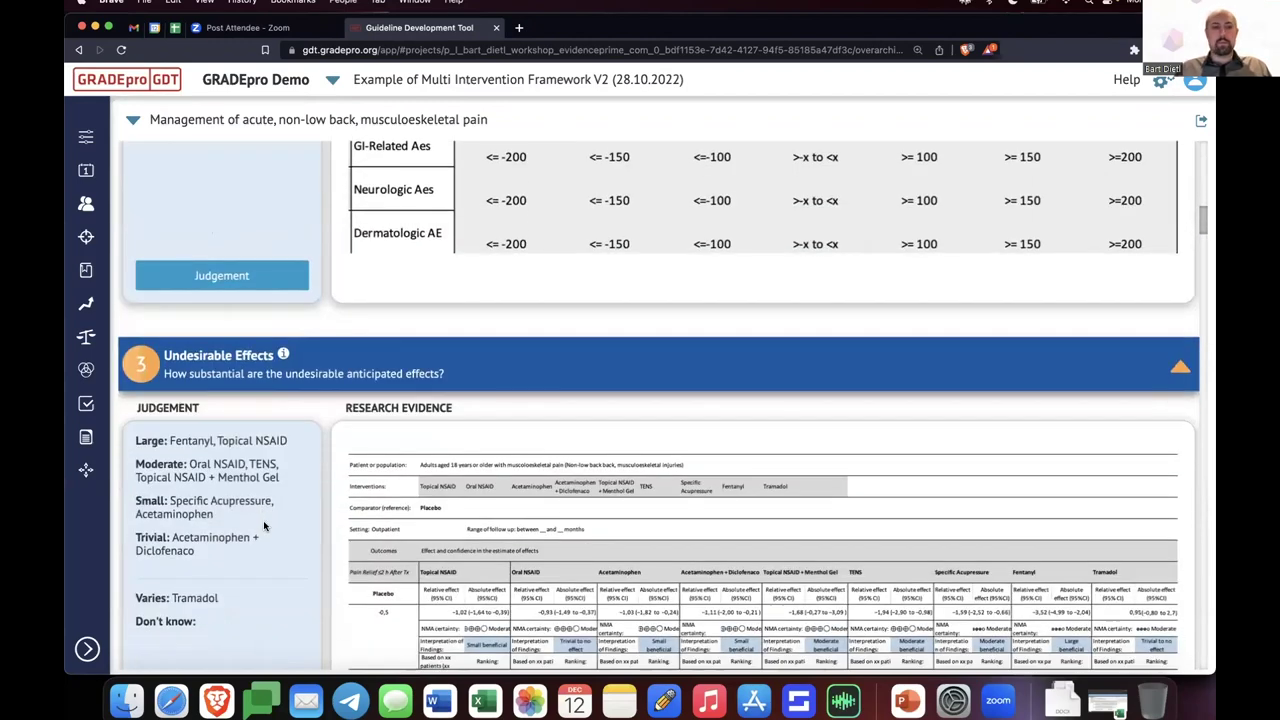
pyautogui.scroll(-3, 330, 522)
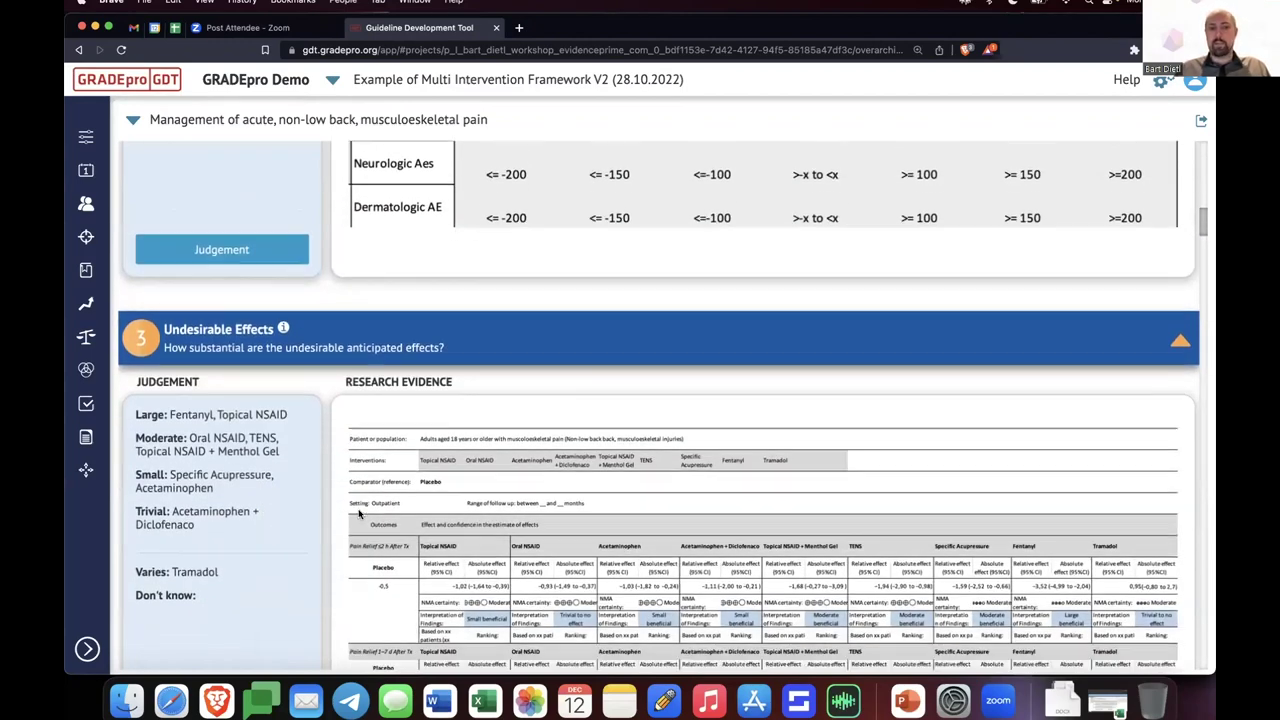
# Open the Net balance judgements, compare desirable and undesirable effects per intervention, and apply the judgements
pyautogui.scroll(-15, 229, 413)
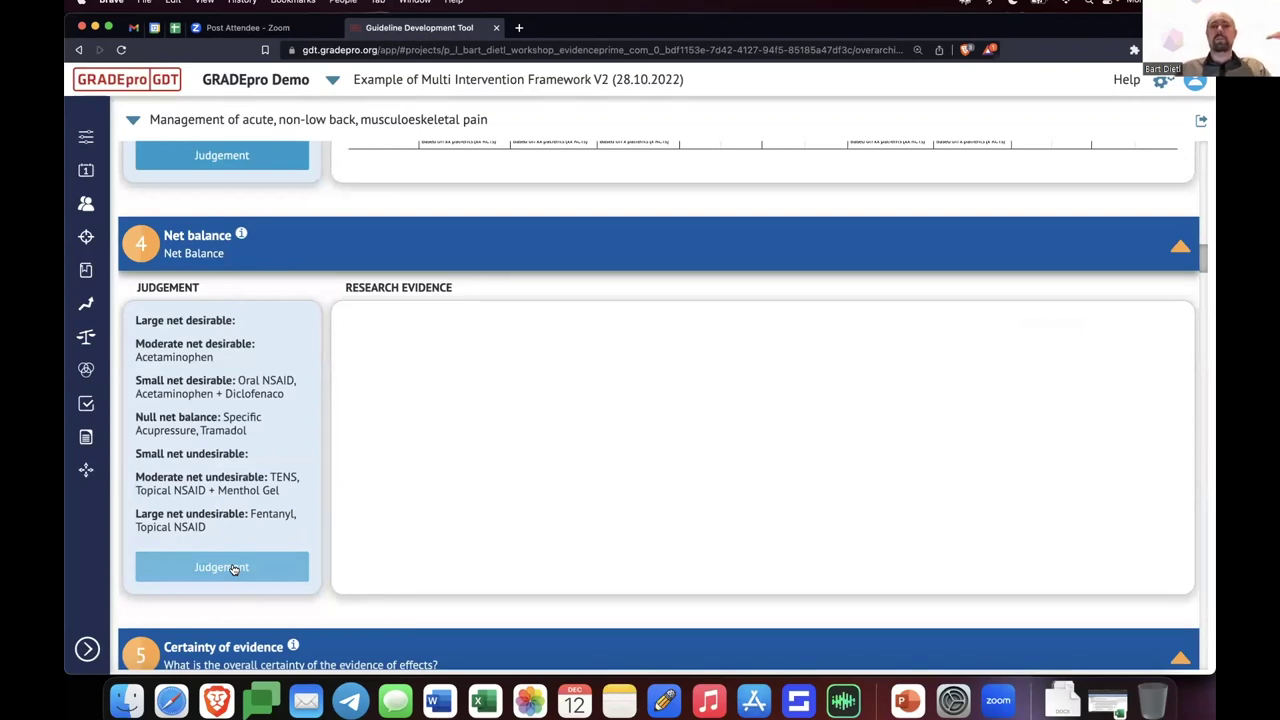
pyautogui.scroll(5, 349, 360)
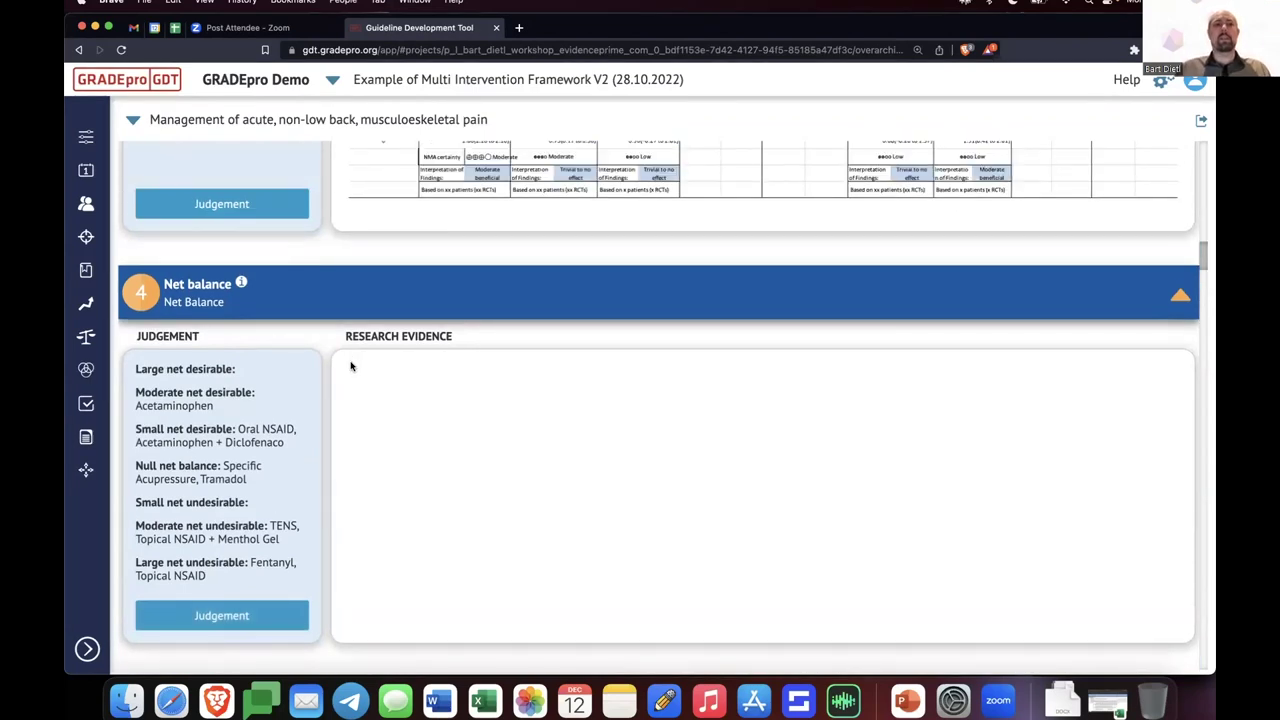
pyautogui.scroll(-6, 305, 464)
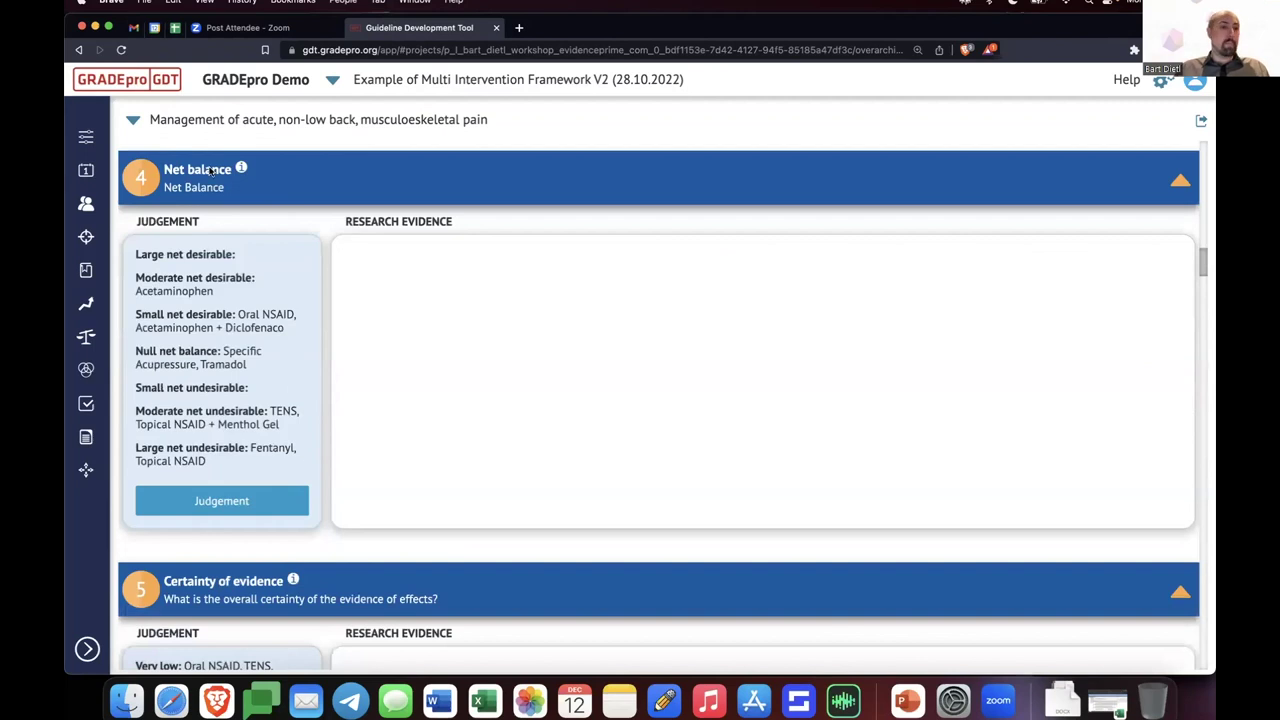
pyautogui.click(229, 503)
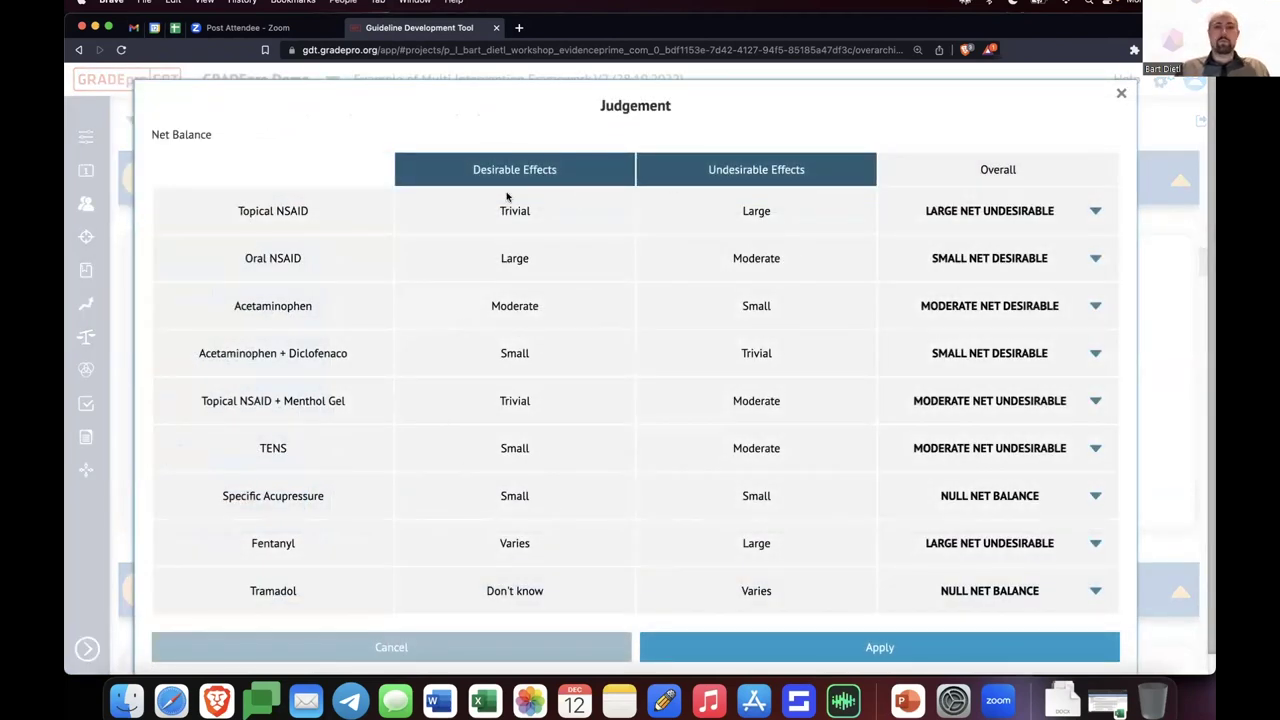
pyautogui.click(1048, 212)
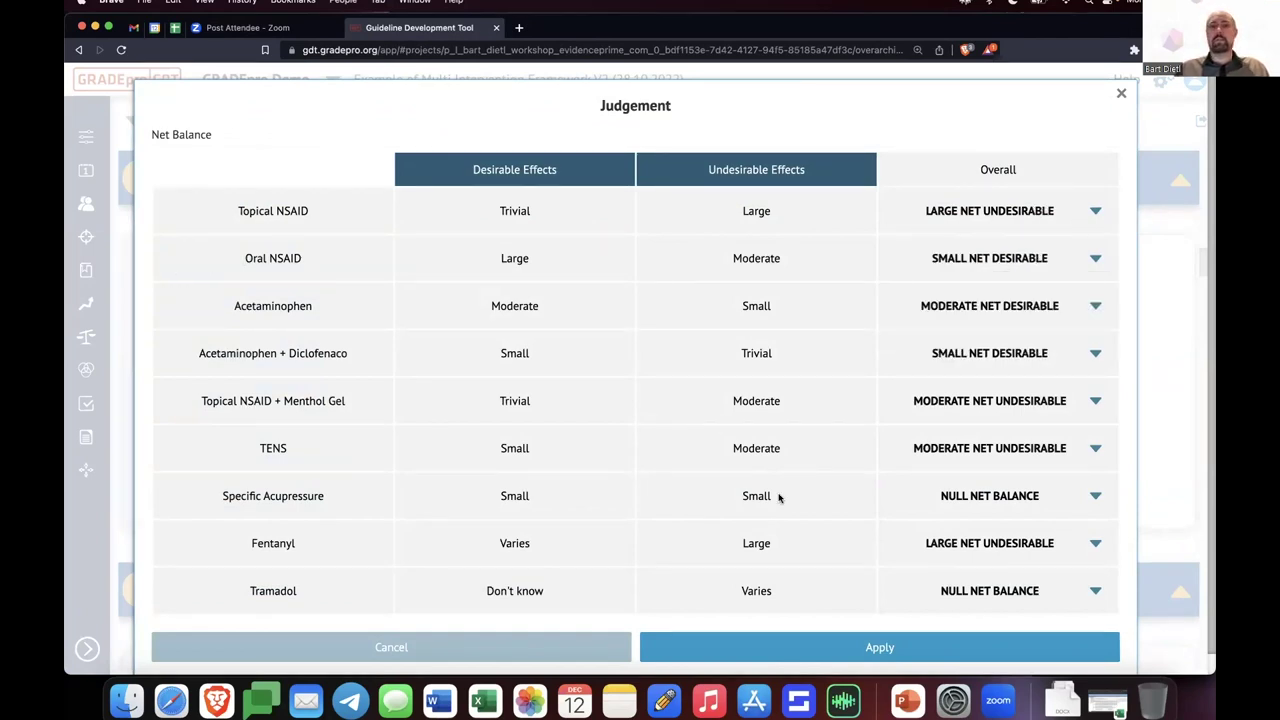
pyautogui.click(871, 649)
# Open the Certainty of evidence judgements, review the per-outcome and overall ratings of each intervention, and apply them
pyautogui.scroll(-5, 349, 457)
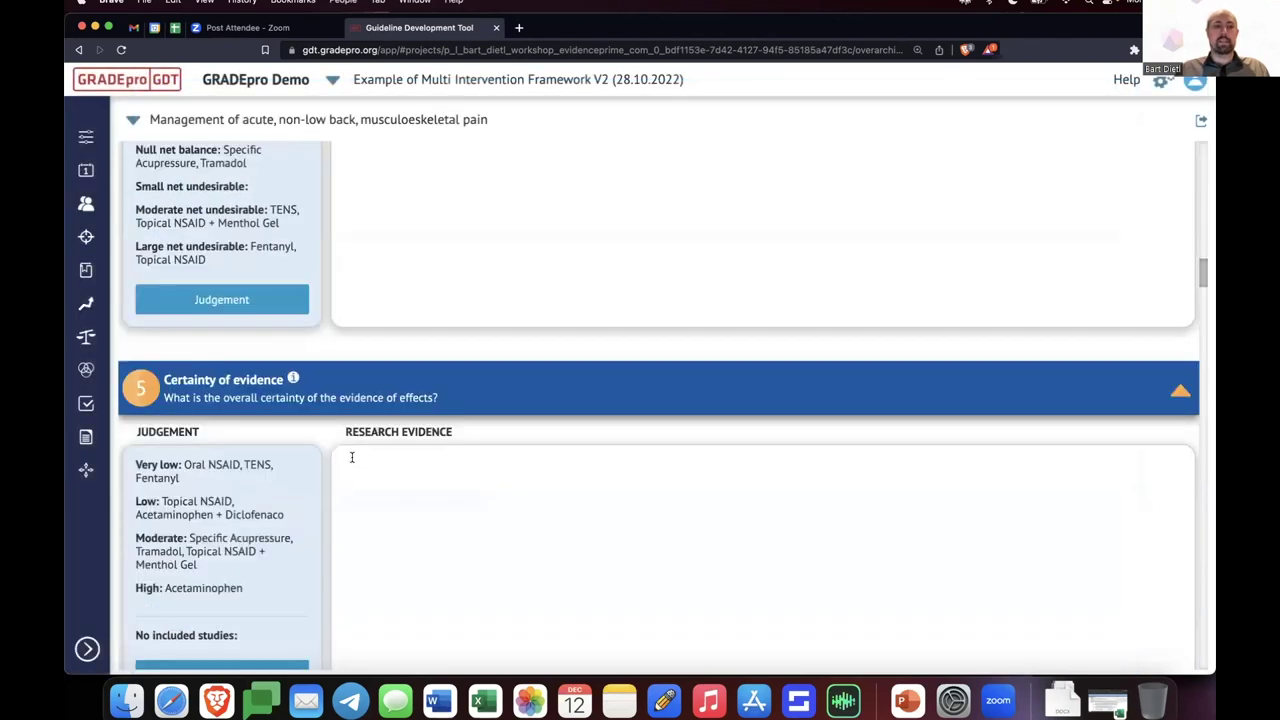
pyautogui.click(221, 507)
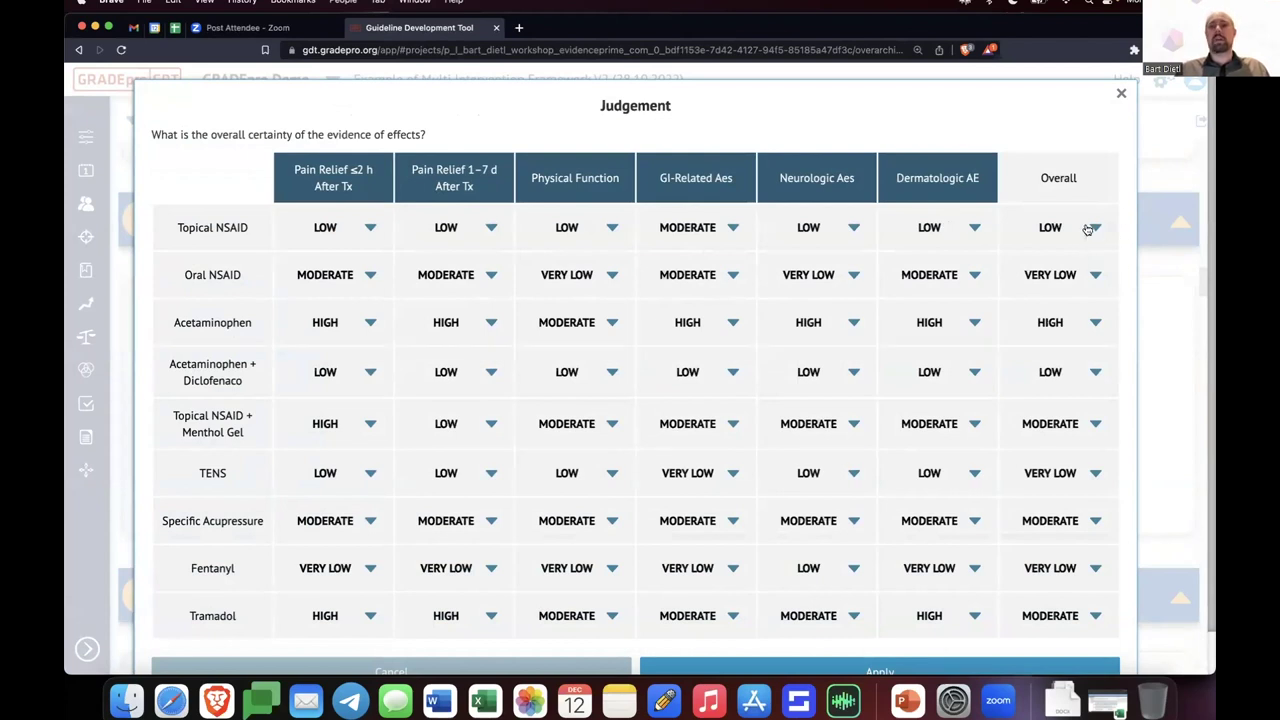
pyautogui.click(866, 670)
# Open the Values judgements, review net balance, certainty of evidence and overall rating per intervention, and apply them
pyautogui.scroll(-5, 440, 463)
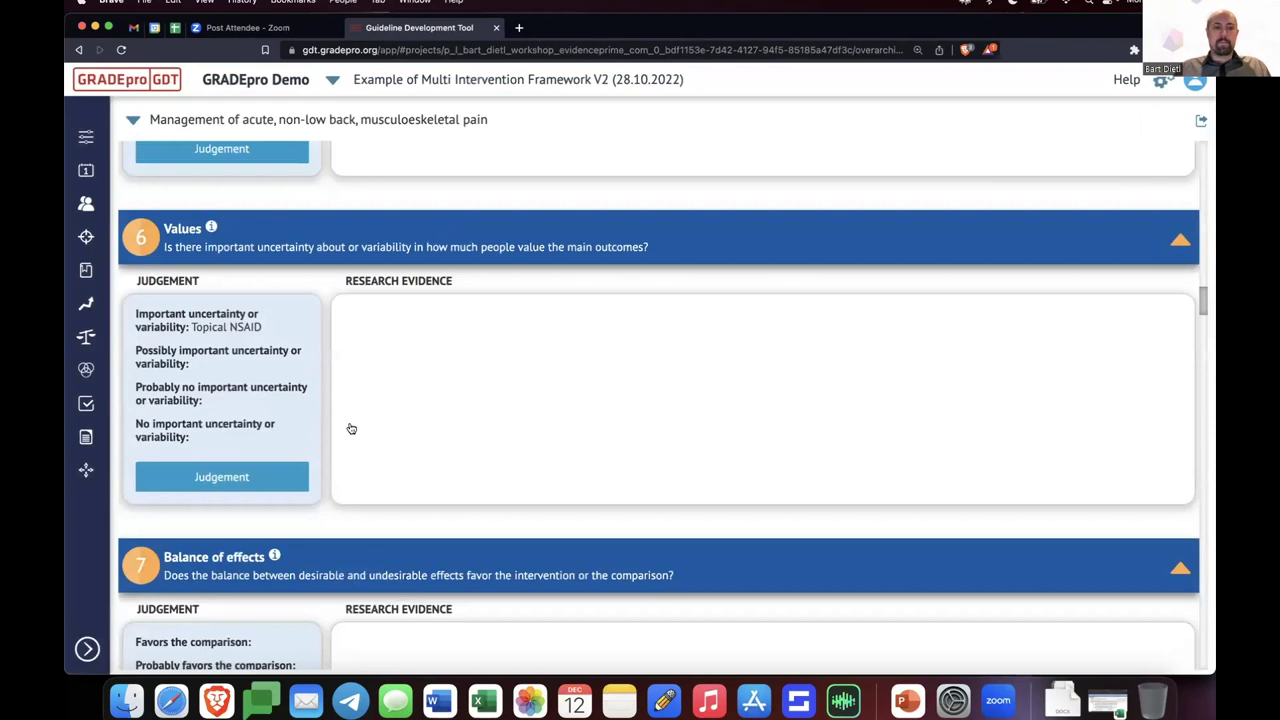
pyautogui.click(231, 478)
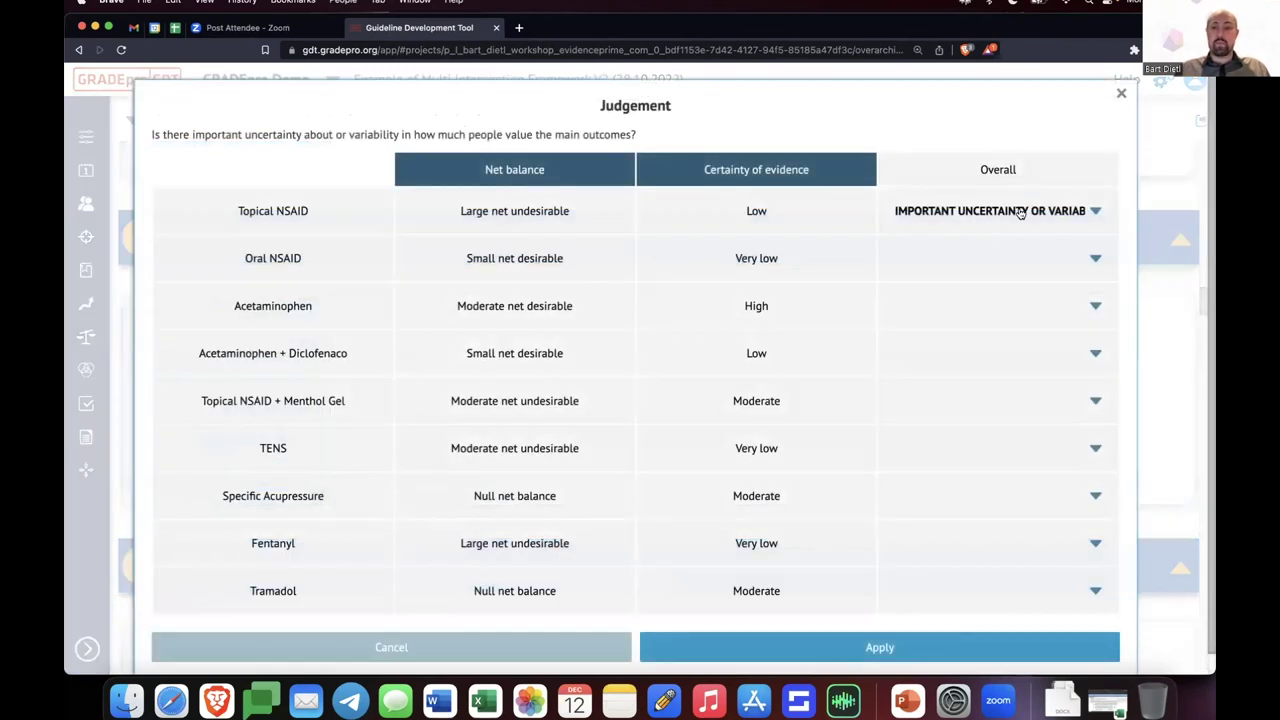
pyautogui.click(827, 652)
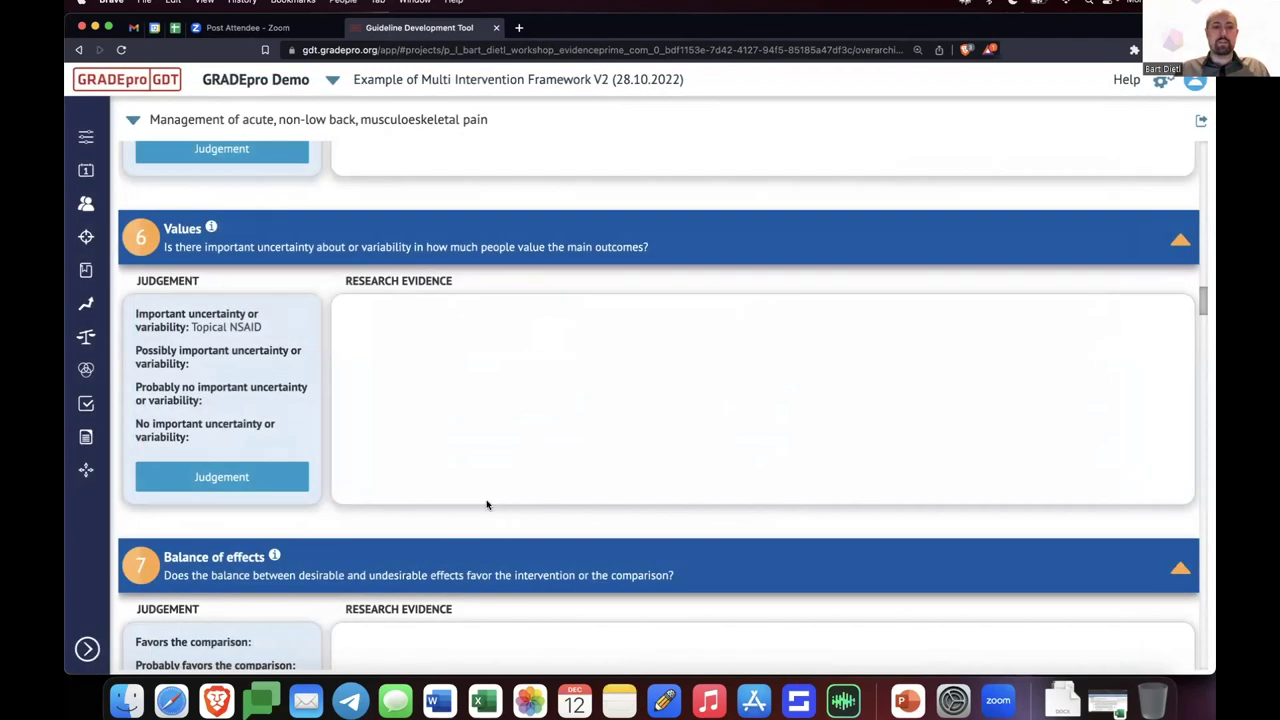
# Open the Balance of effects judgements, view the overall rating options for Topical NSAID, and apply the judgements
pyautogui.scroll(-5, 486, 503)
pyautogui.click(258, 595)
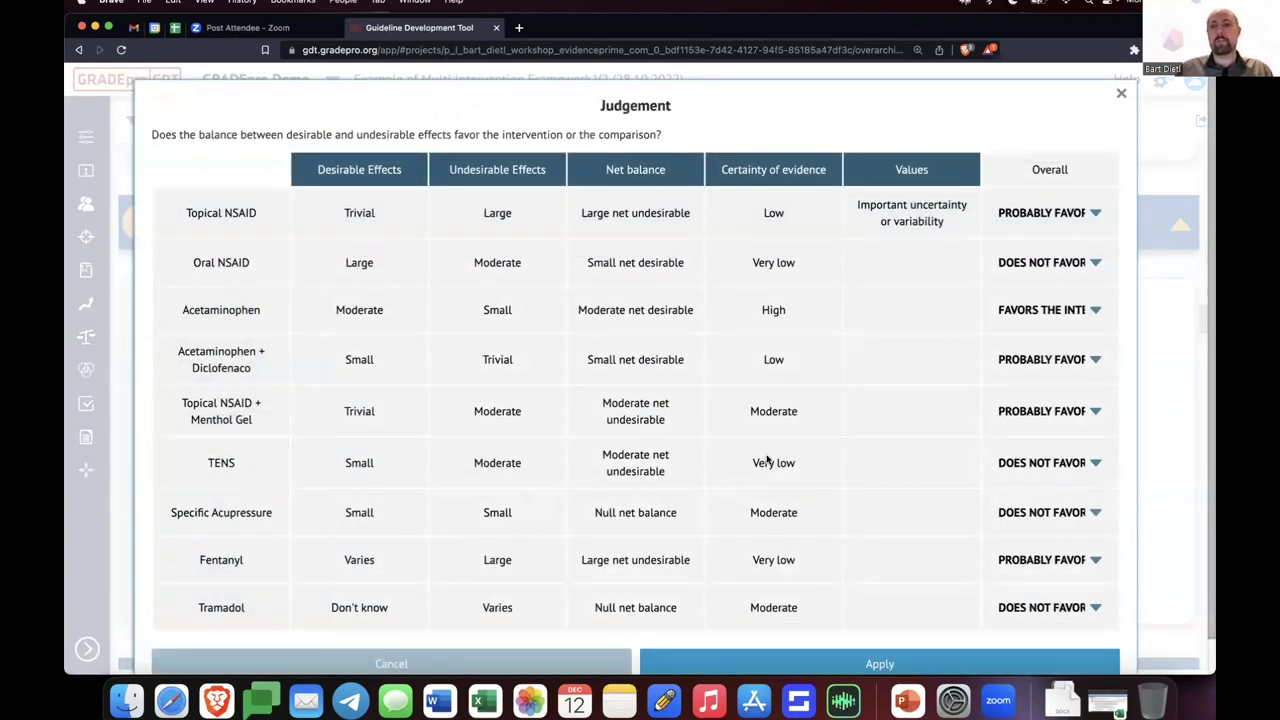
pyautogui.click(1081, 220)
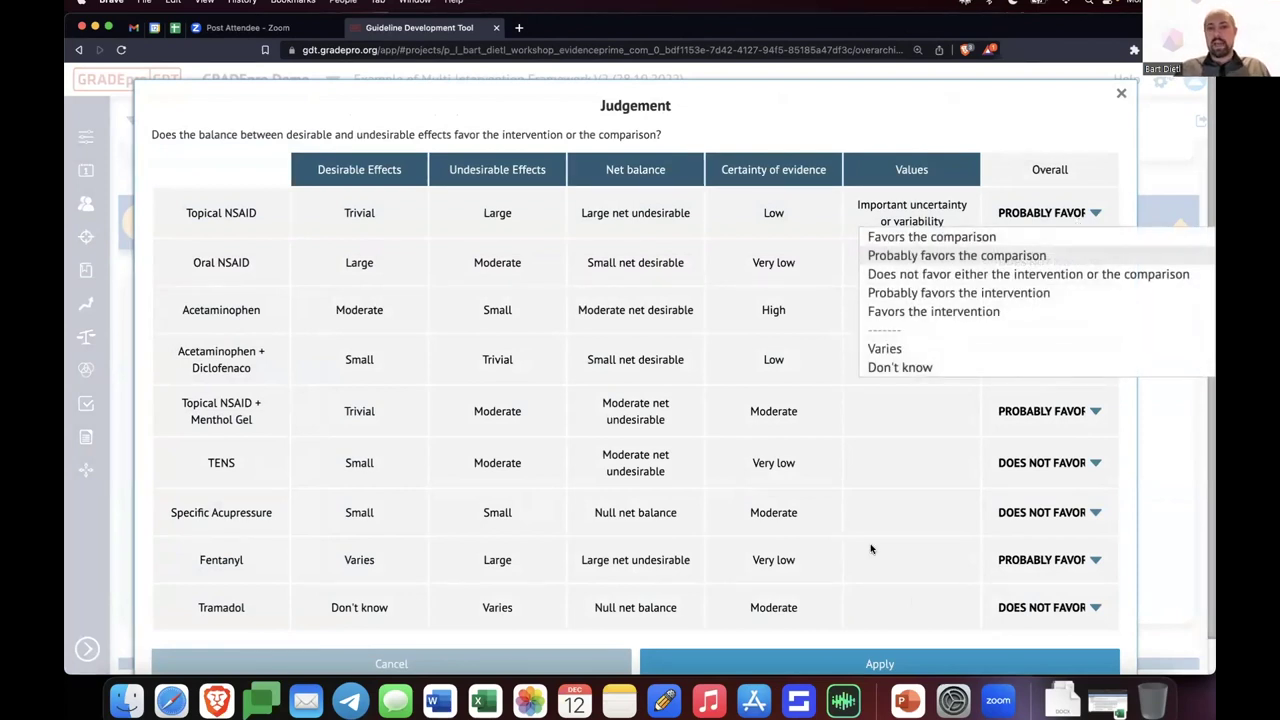
pyautogui.click(906, 652)
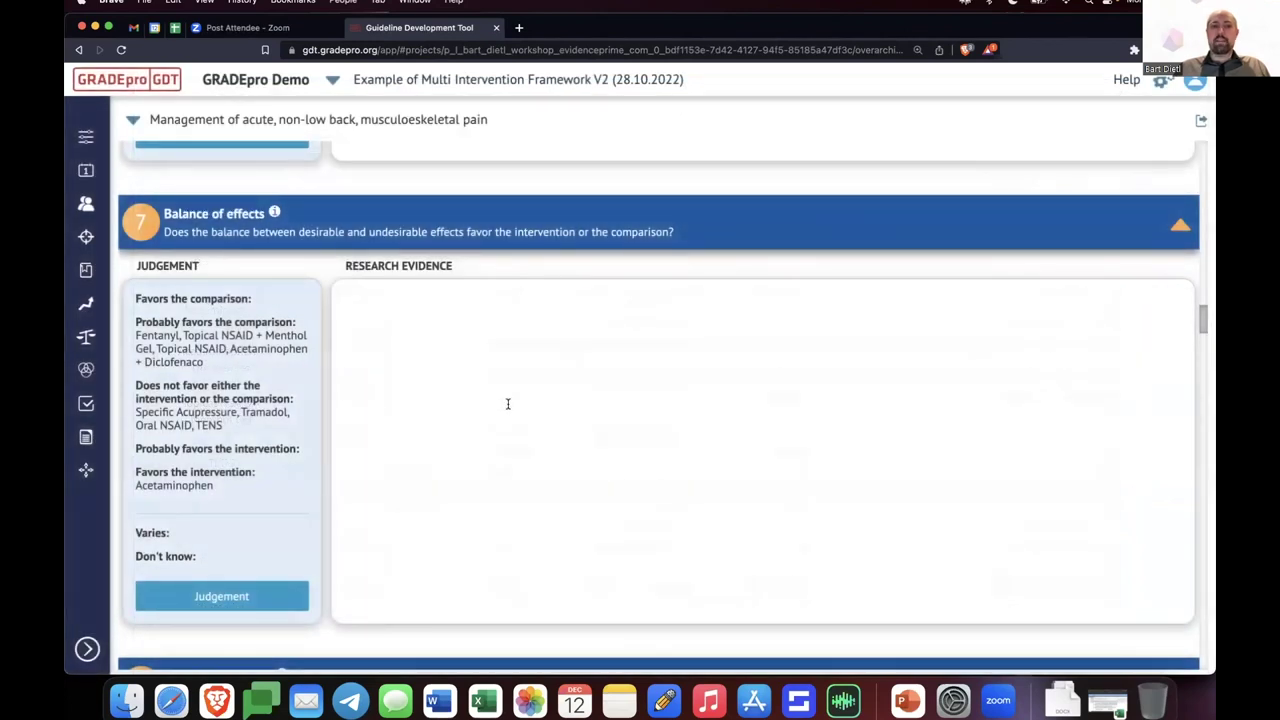
# Check the drug price evidence under Resources required, view Oral NSAID's cost options in the criterion's ranking, and cancel the ranking
pyautogui.scroll(-4, 507, 403)
pyautogui.scroll(-3, 507, 403)
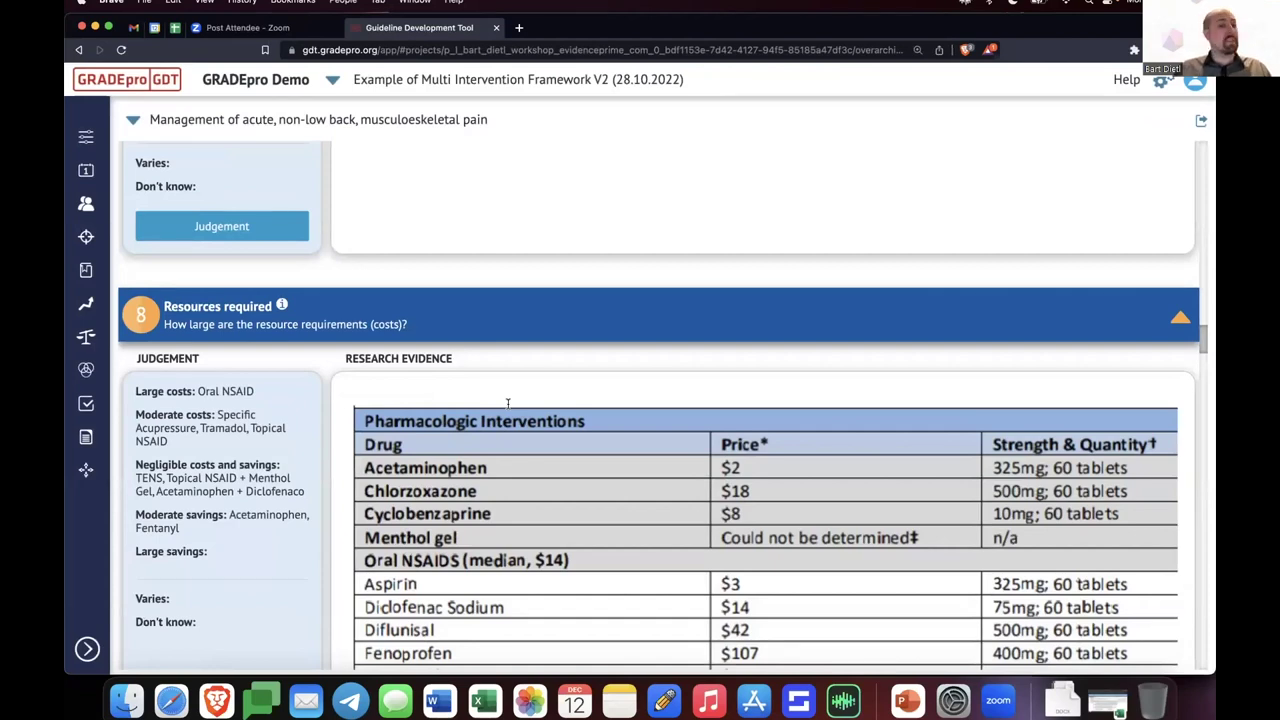
pyautogui.scroll(-3, 507, 403)
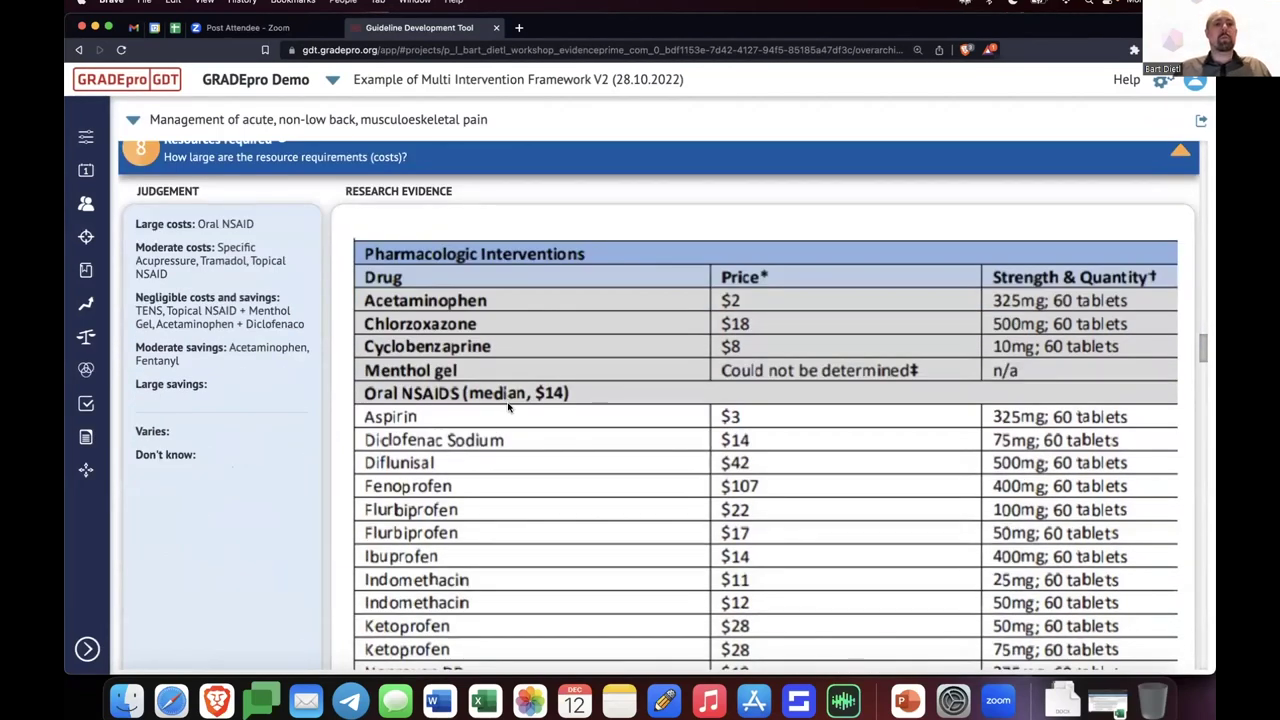
pyautogui.scroll(9, 507, 406)
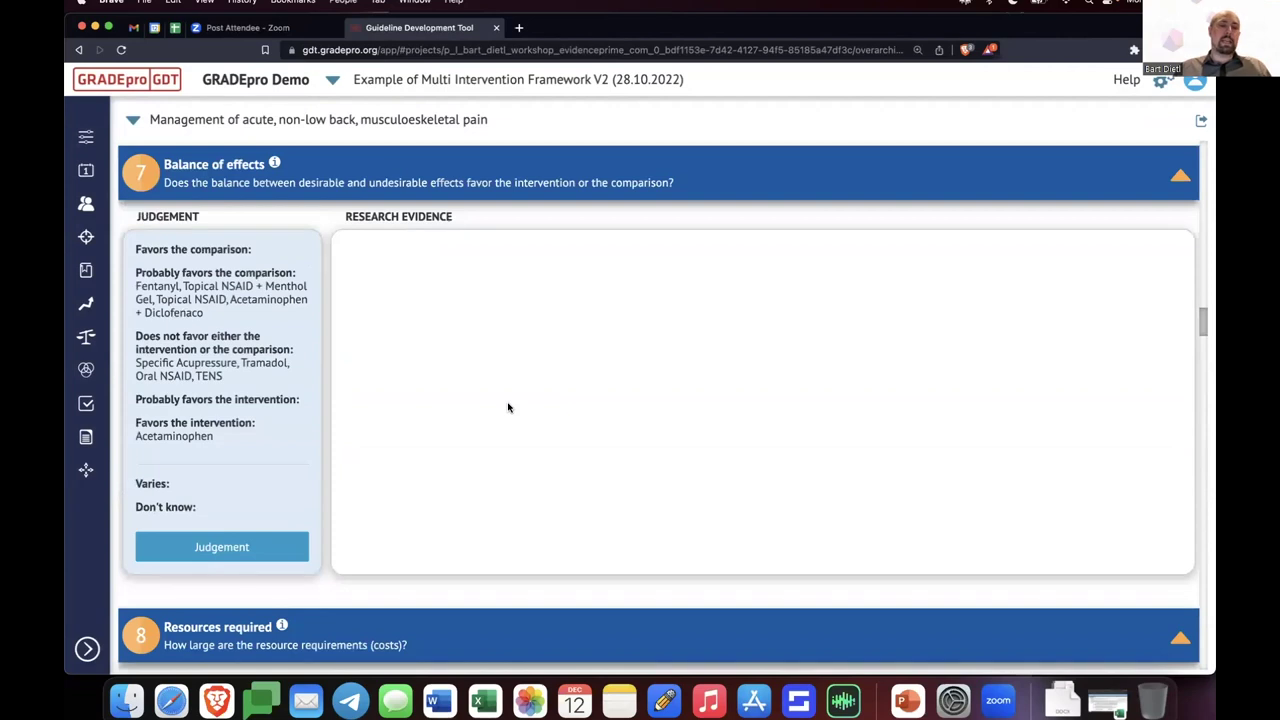
pyautogui.scroll(-15, 466, 420)
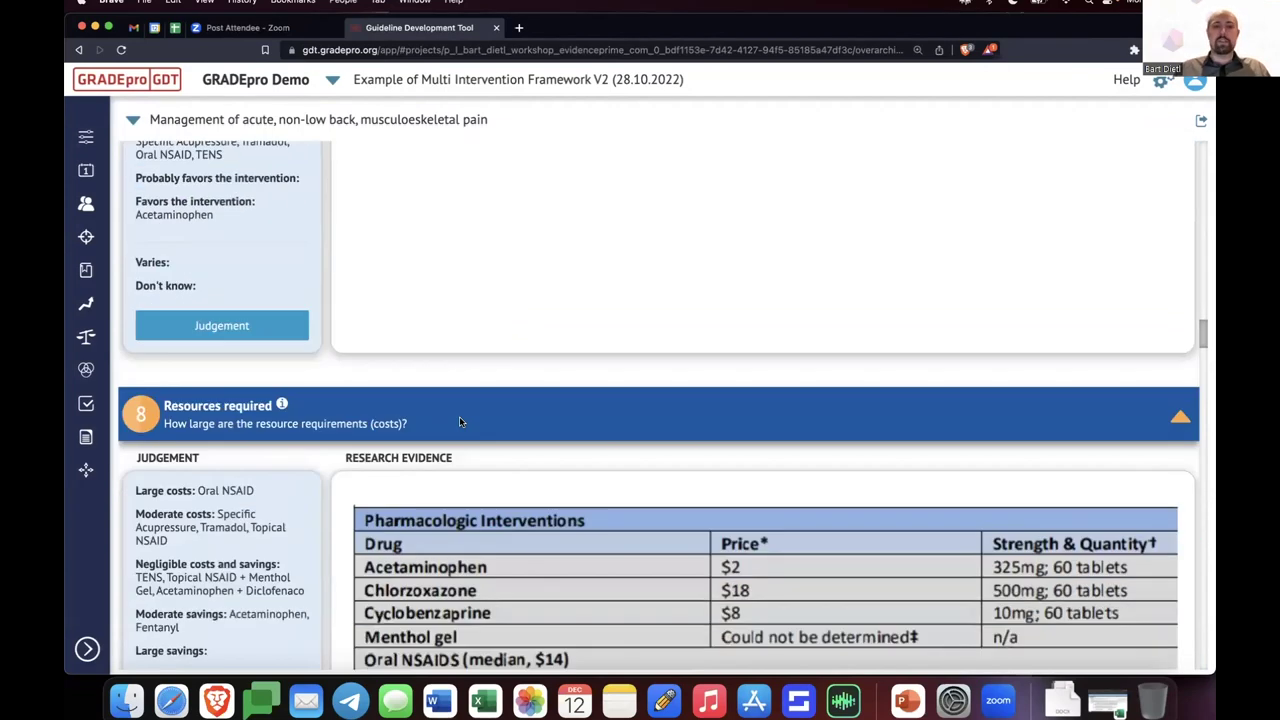
pyautogui.scroll(-2, 460, 421)
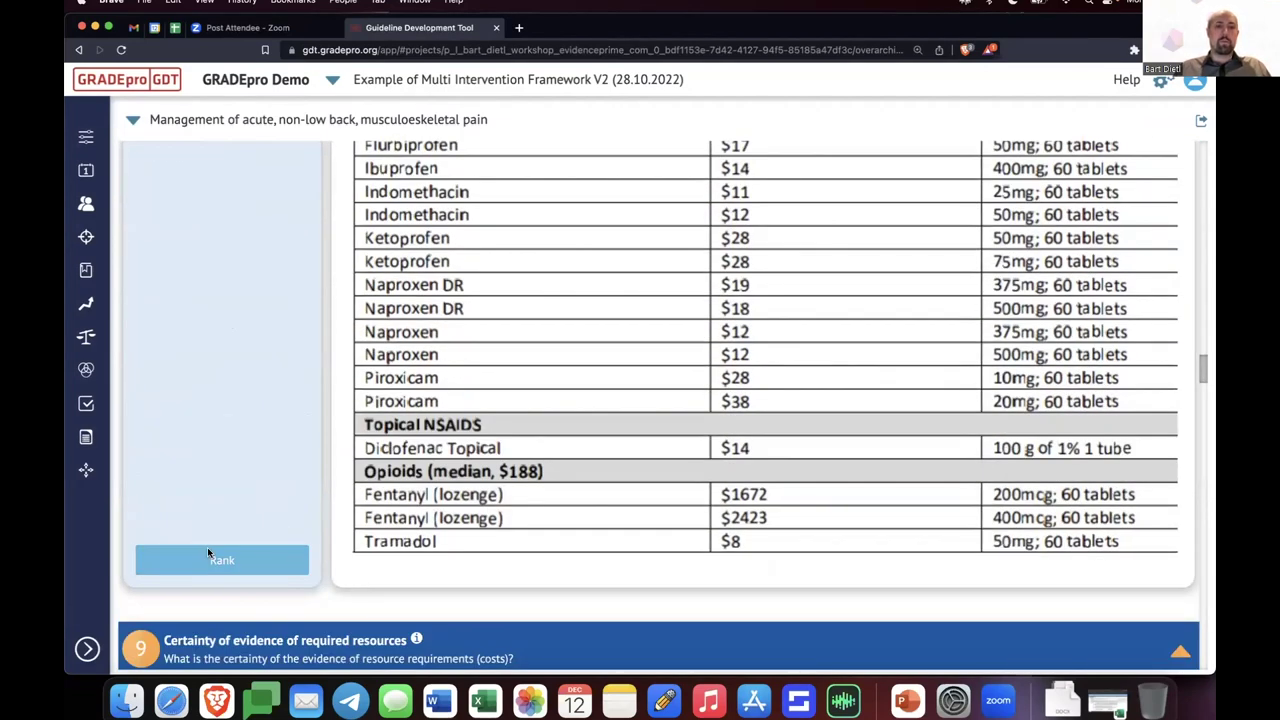
pyautogui.click(207, 547)
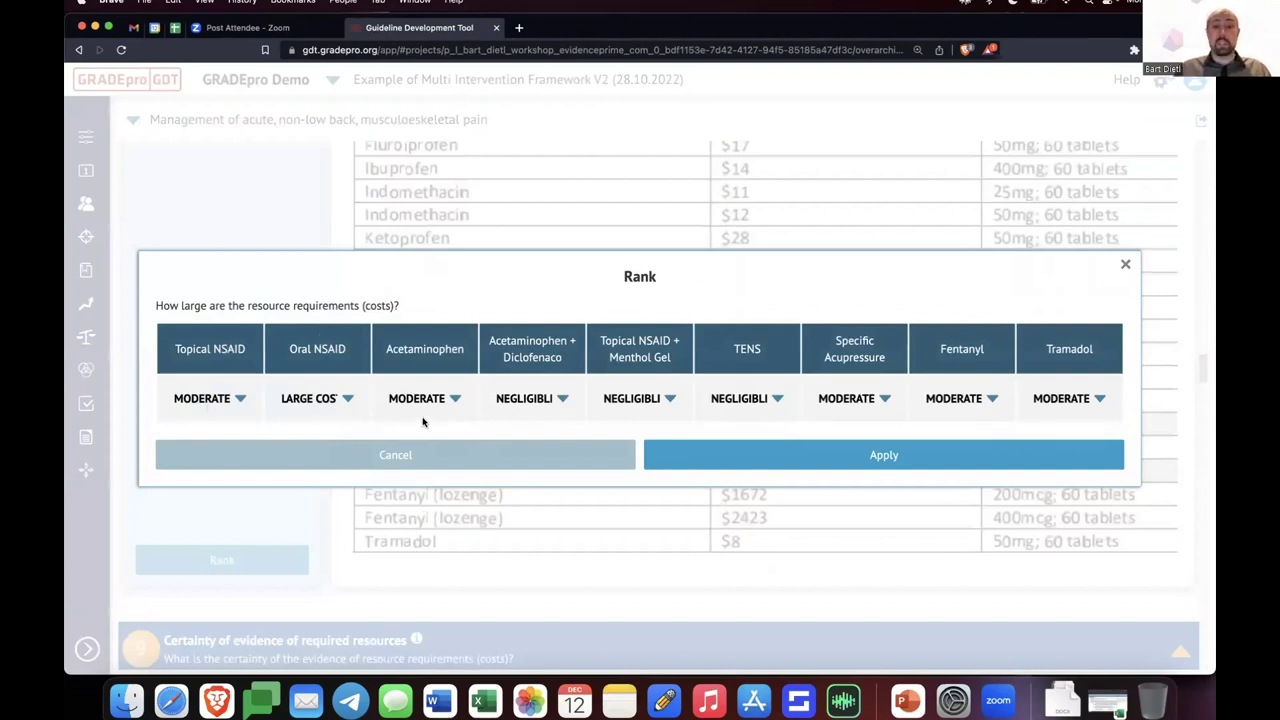
pyautogui.click(337, 398)
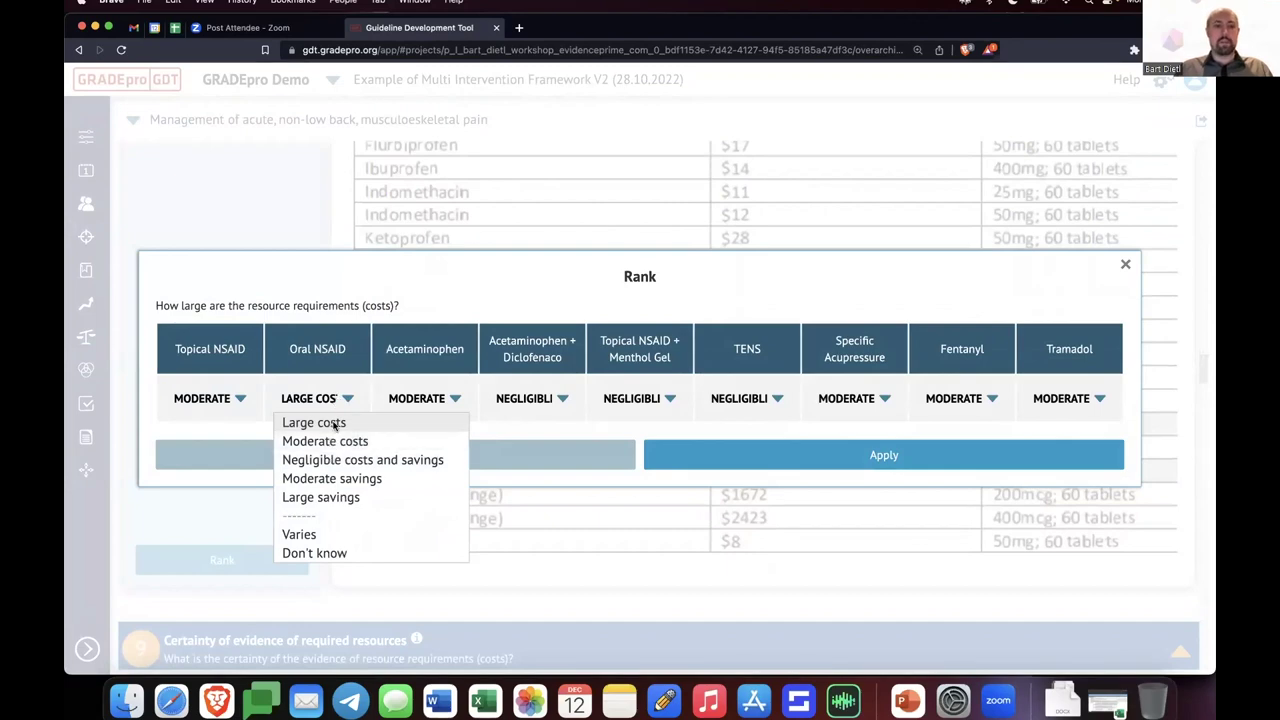
pyautogui.click(334, 425)
pyautogui.click(306, 460)
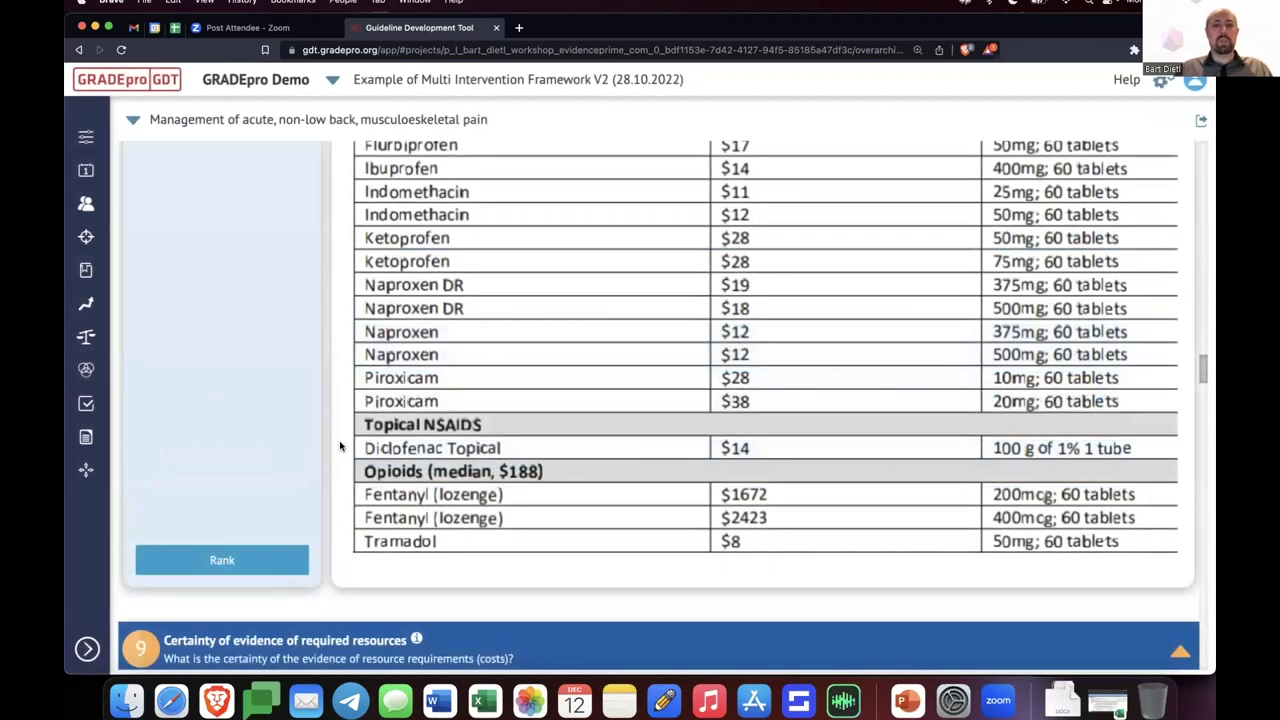
# Review the judgement summaries of the Certainty of evidence of required resources and Cost effectiveness criteria
pyautogui.scroll(-10, 330, 448)
pyautogui.scroll(-5, 340, 448)
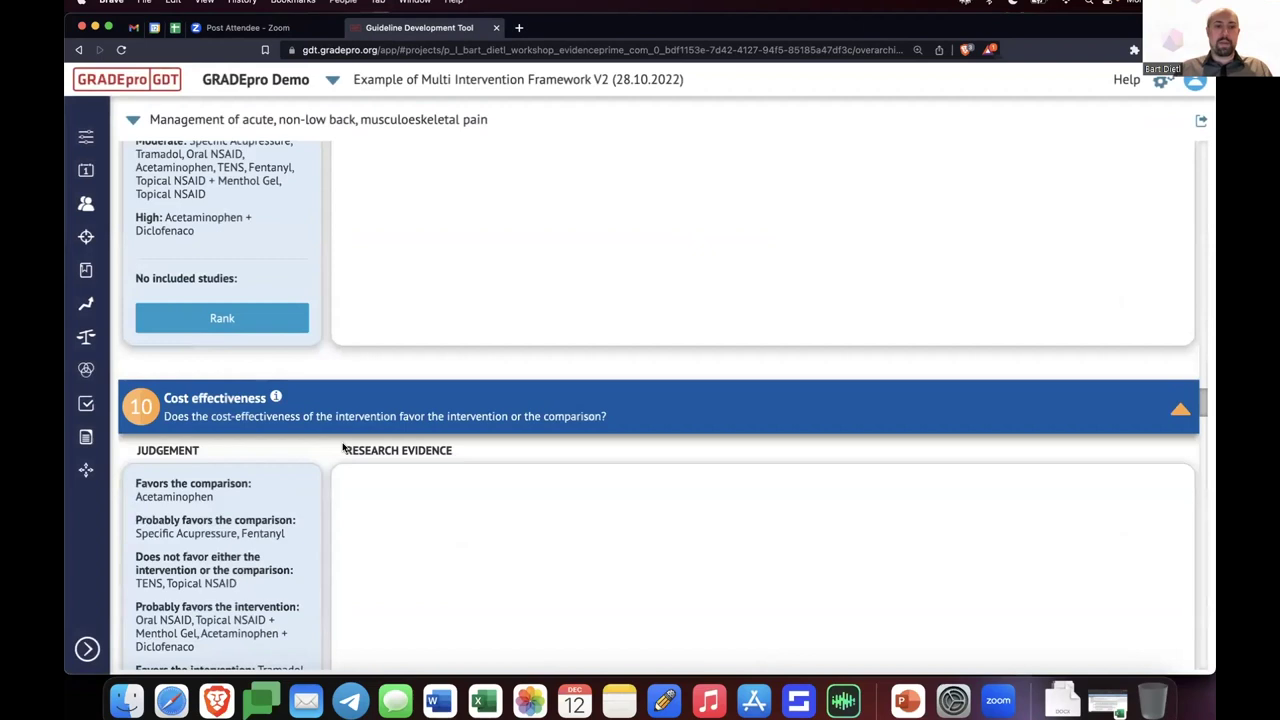
pyautogui.scroll(4, 290, 420)
pyautogui.scroll(-6, 244, 556)
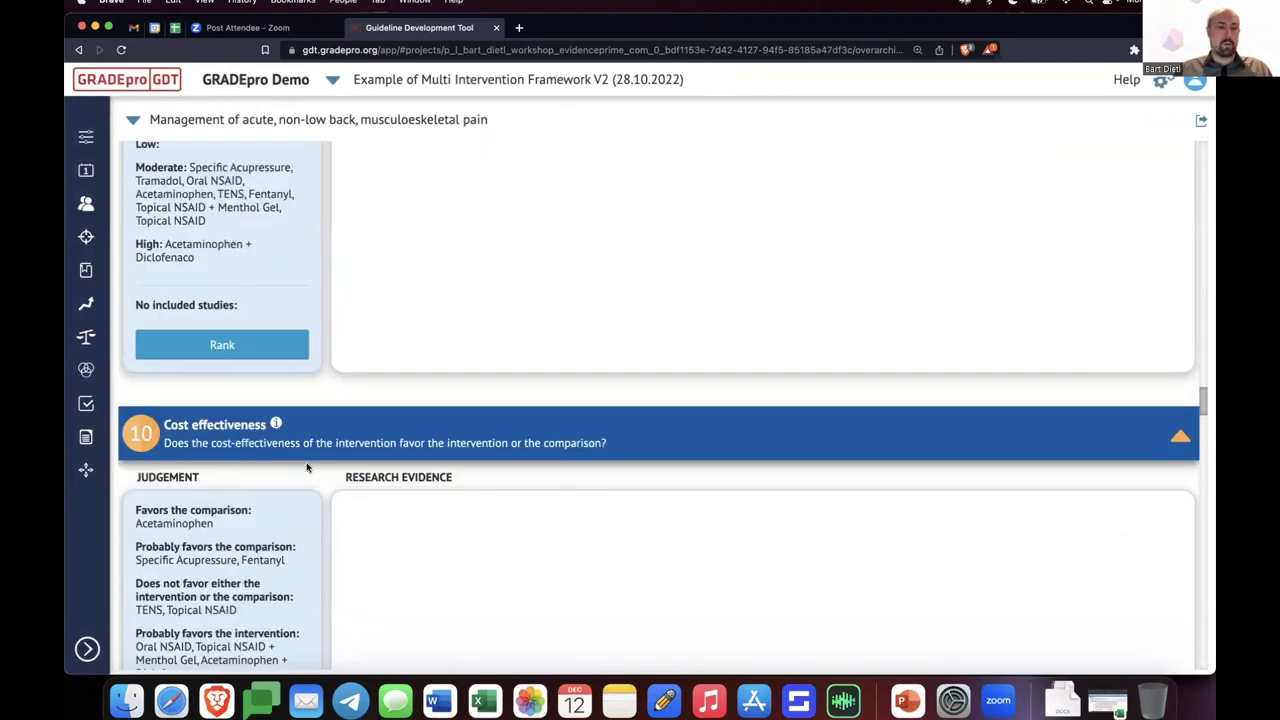
pyautogui.scroll(-4, 295, 530)
# Examine the Summary of Judgements table, comparing all interventions across the assessment criteria
pyautogui.scroll(-10, 300, 518)
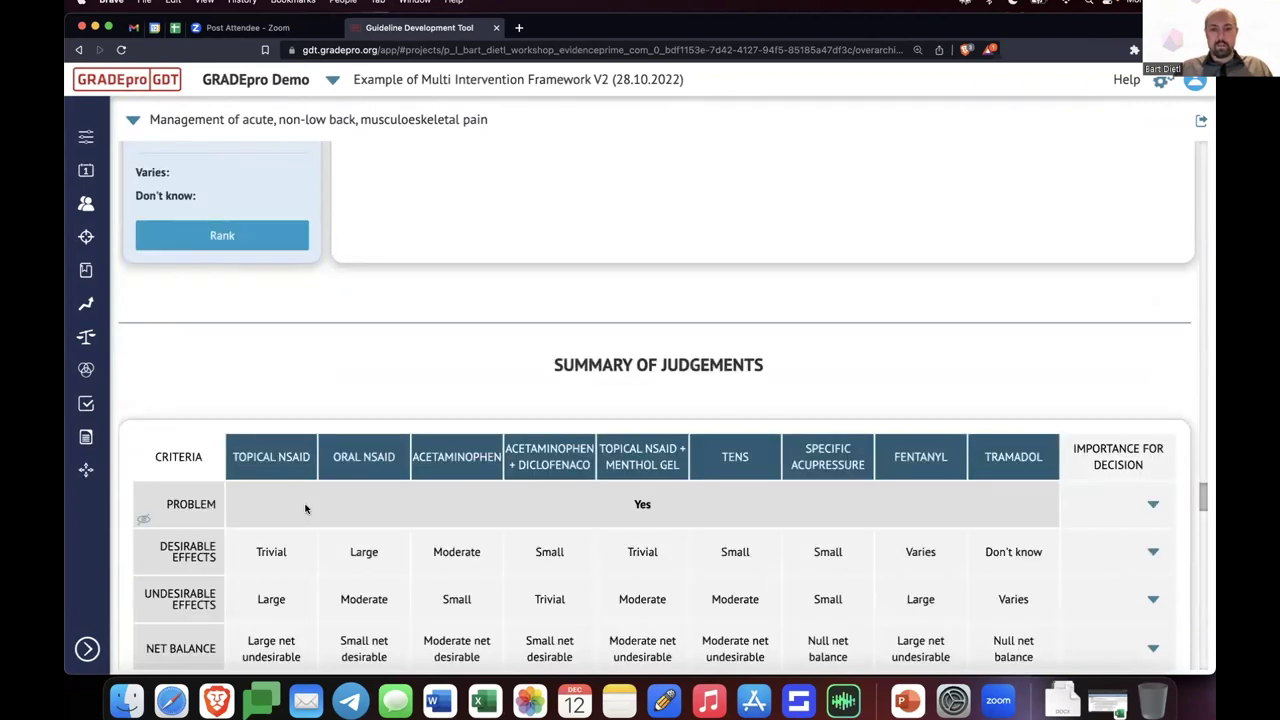
pyautogui.scroll(-2, 306, 506)
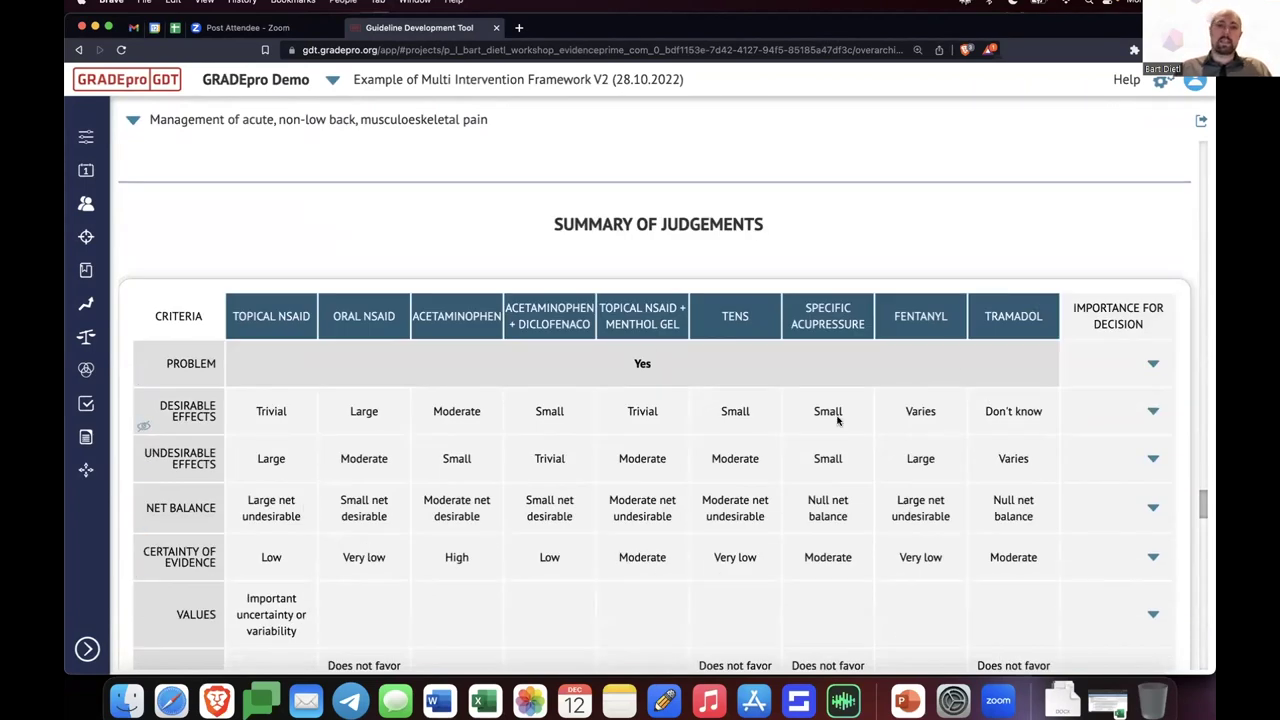
pyautogui.scroll(-2, 698, 438)
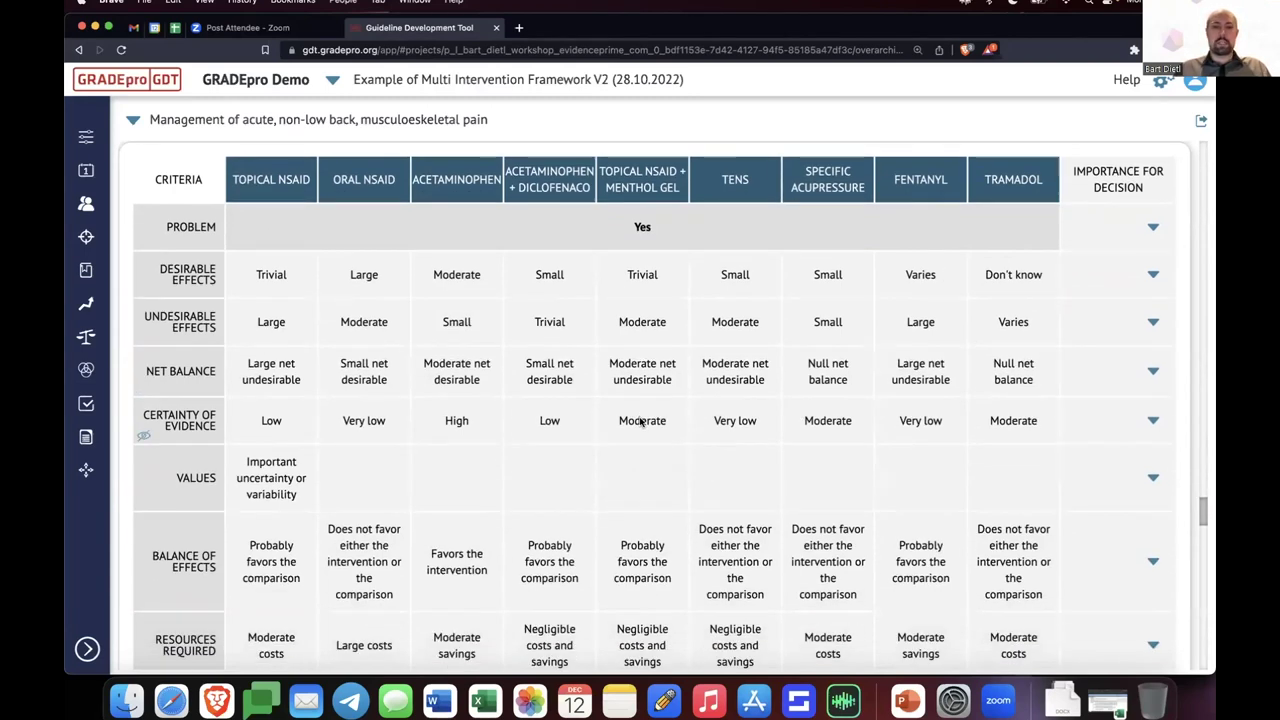
pyautogui.scroll(-2, 660, 425)
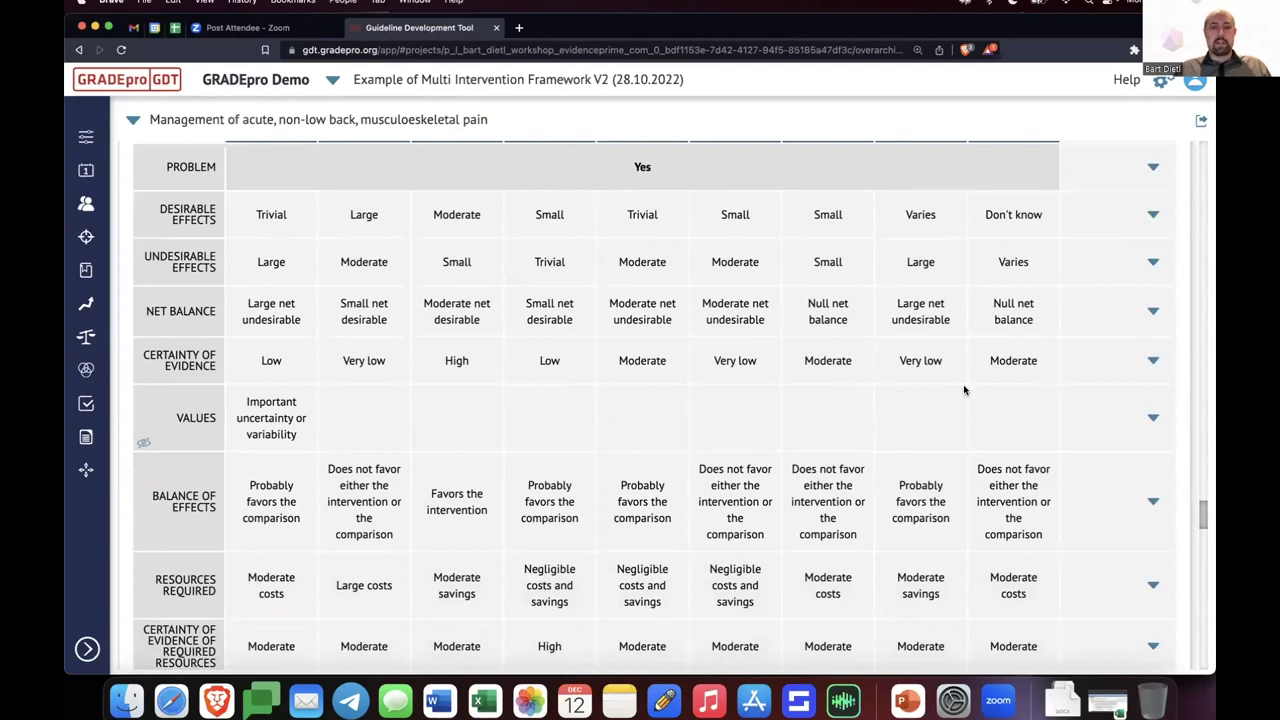
pyautogui.scroll(4, 652, 398)
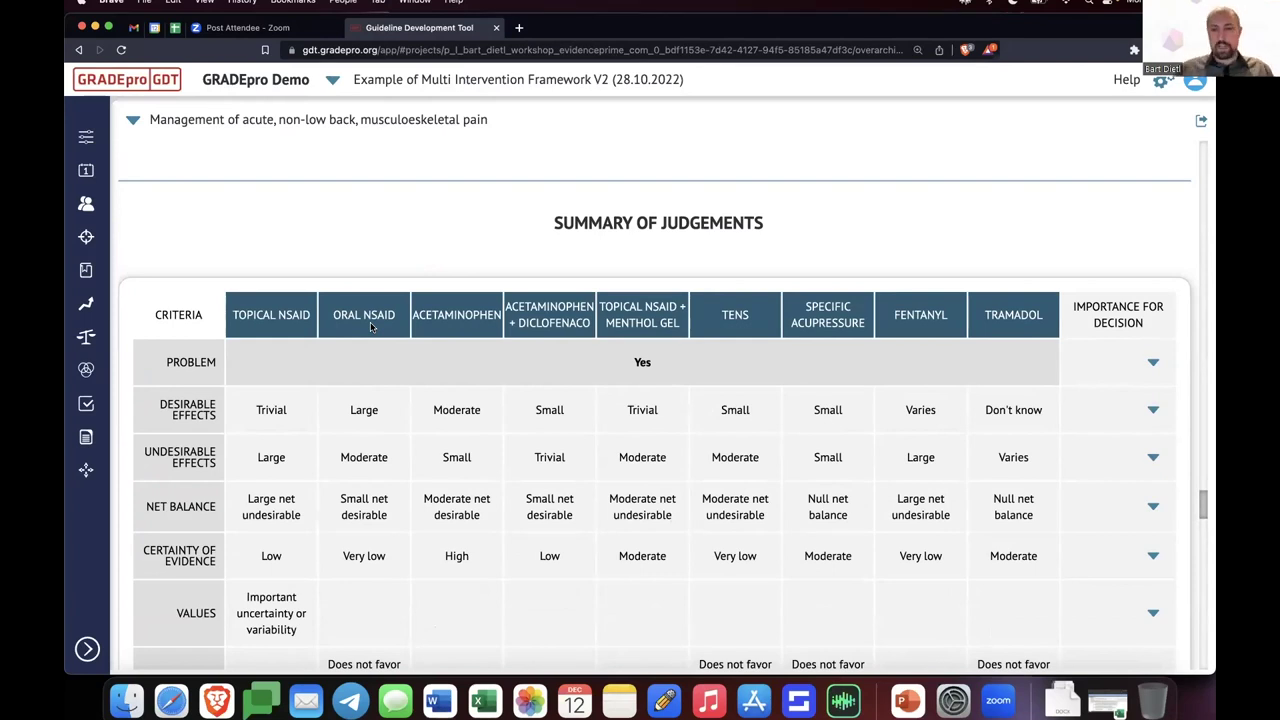
# Rate TENS four stars for Balance of effects in the star-rating comparison table
pyautogui.scroll(-15, 397, 346)
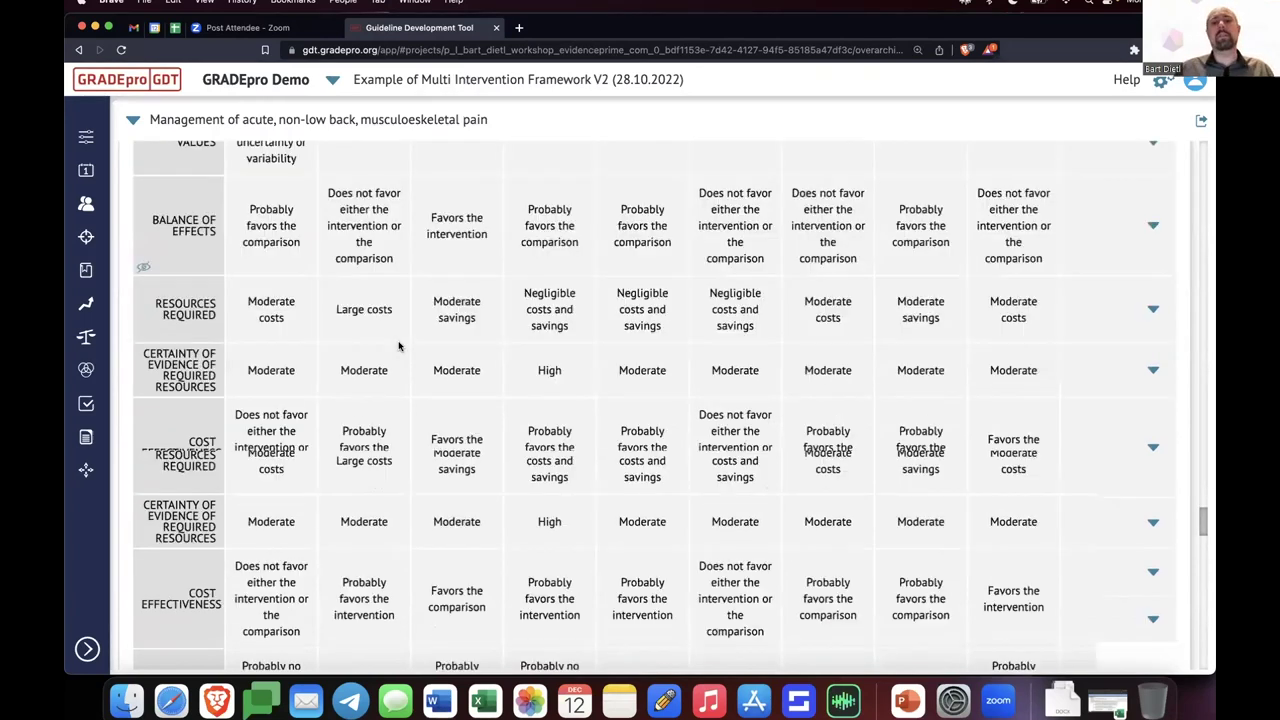
pyautogui.scroll(-2, 398, 346)
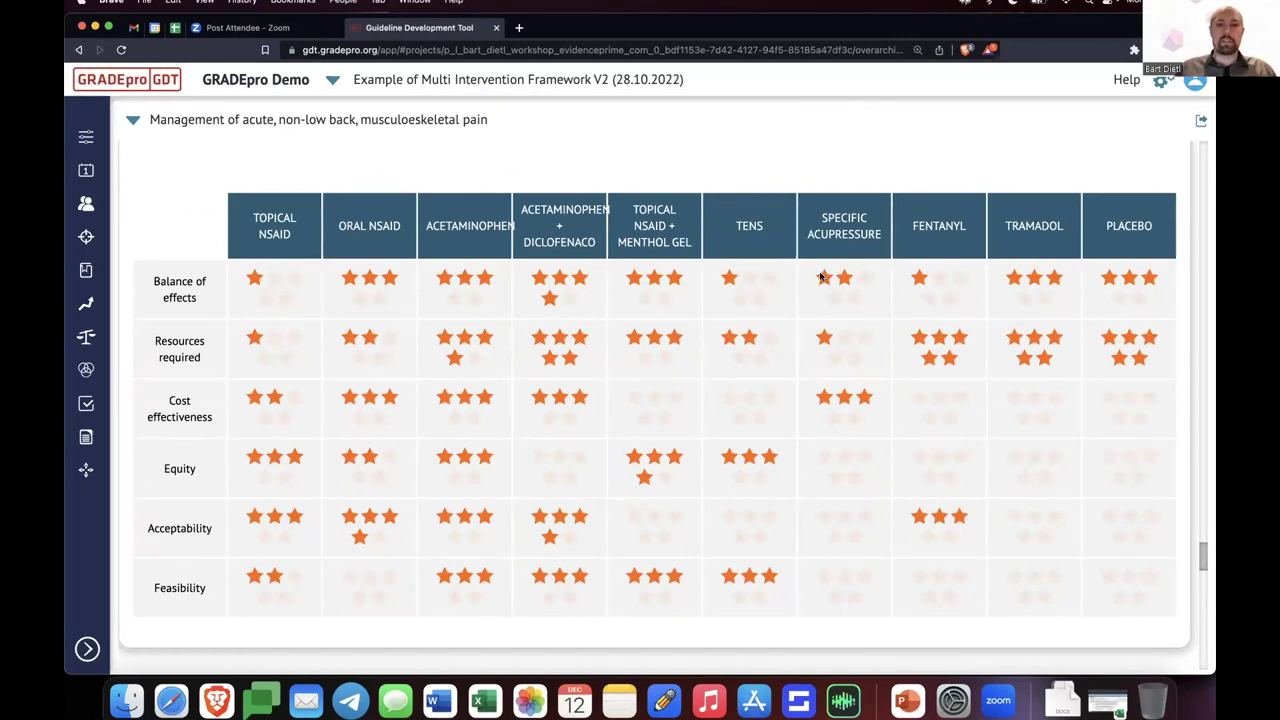
pyautogui.click(739, 298)
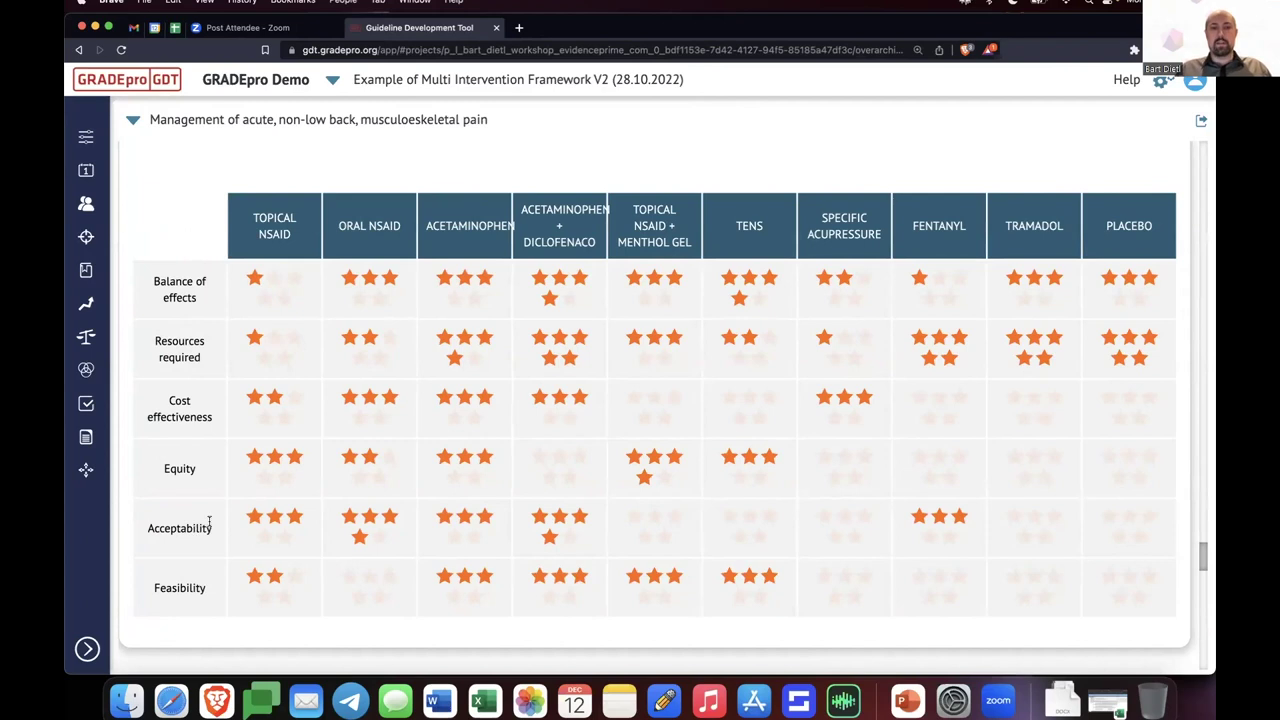
# Review the Type of Recommendation table, checking the recommendation strength and direction selected for each intervention
pyautogui.scroll(-5, 207, 522)
pyautogui.scroll(-3, 210, 517)
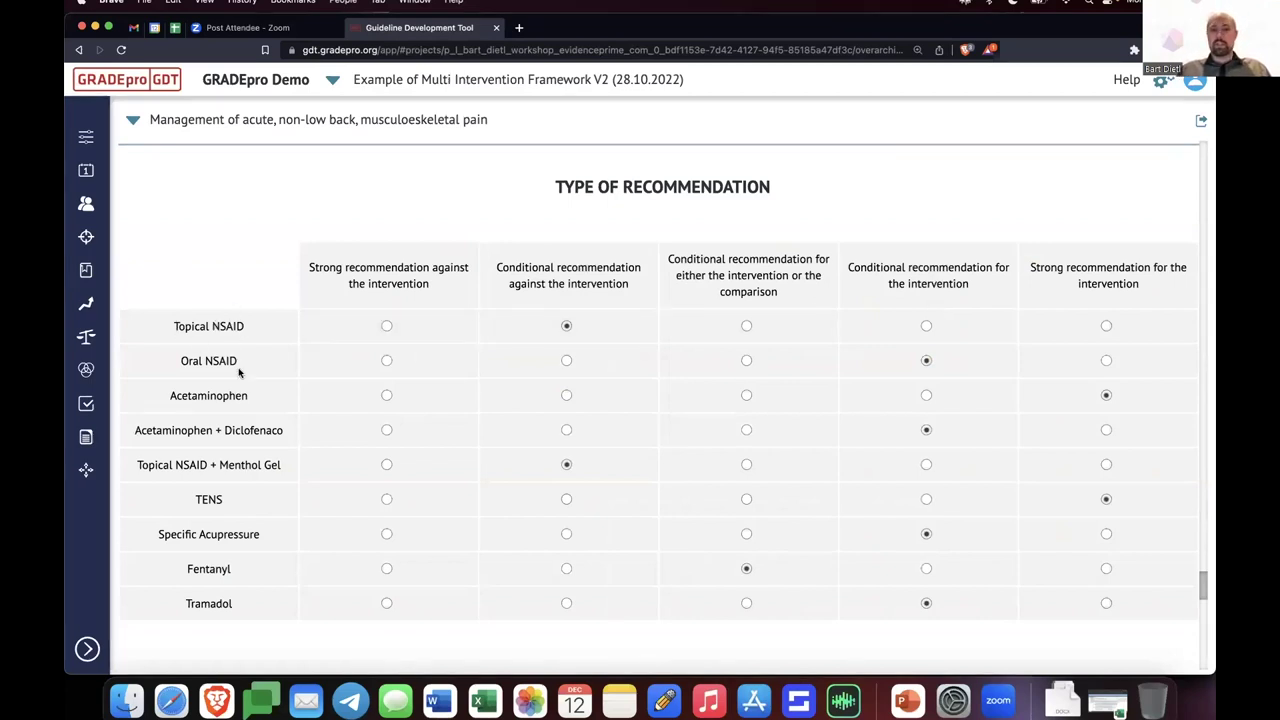
pyautogui.scroll(-1, 240, 373)
pyautogui.scroll(5, 240, 373)
pyautogui.scroll(-6, 240, 369)
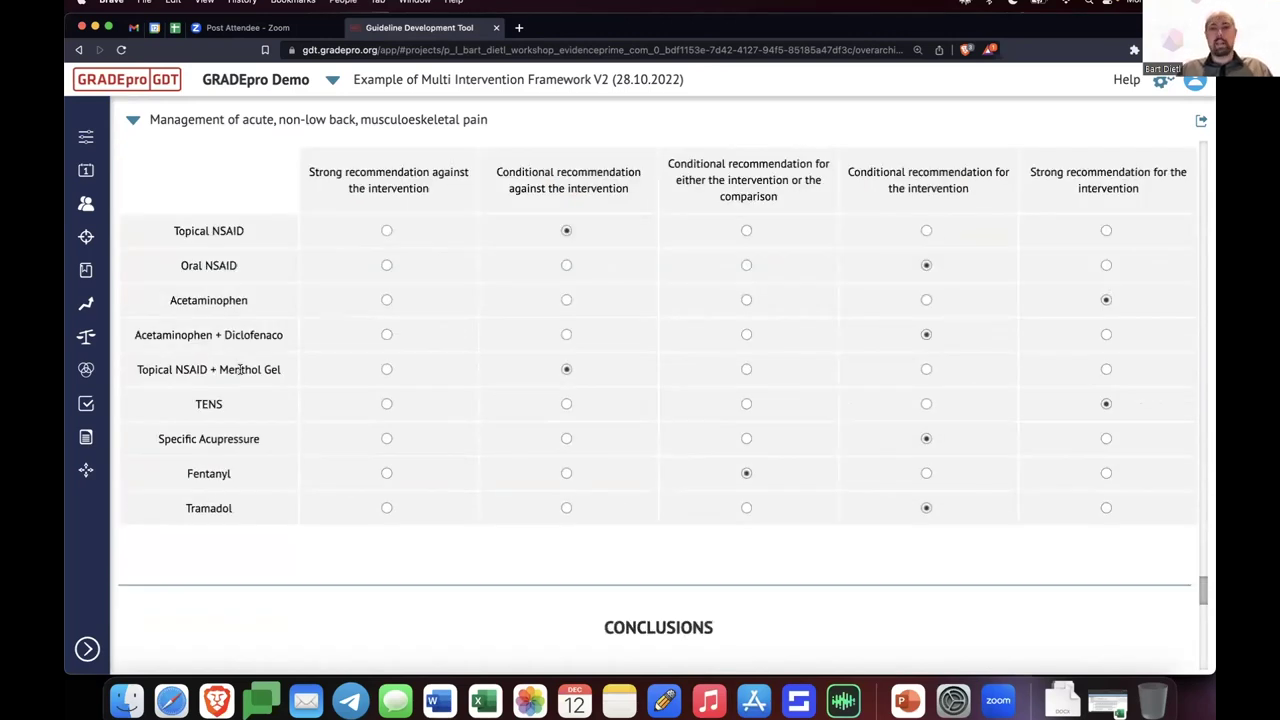
# Add a second recommendation under Conclusions and set its type to Strong recommendation against the intervention
pyautogui.scroll(-3, 240, 369)
pyautogui.scroll(-5, 245, 372)
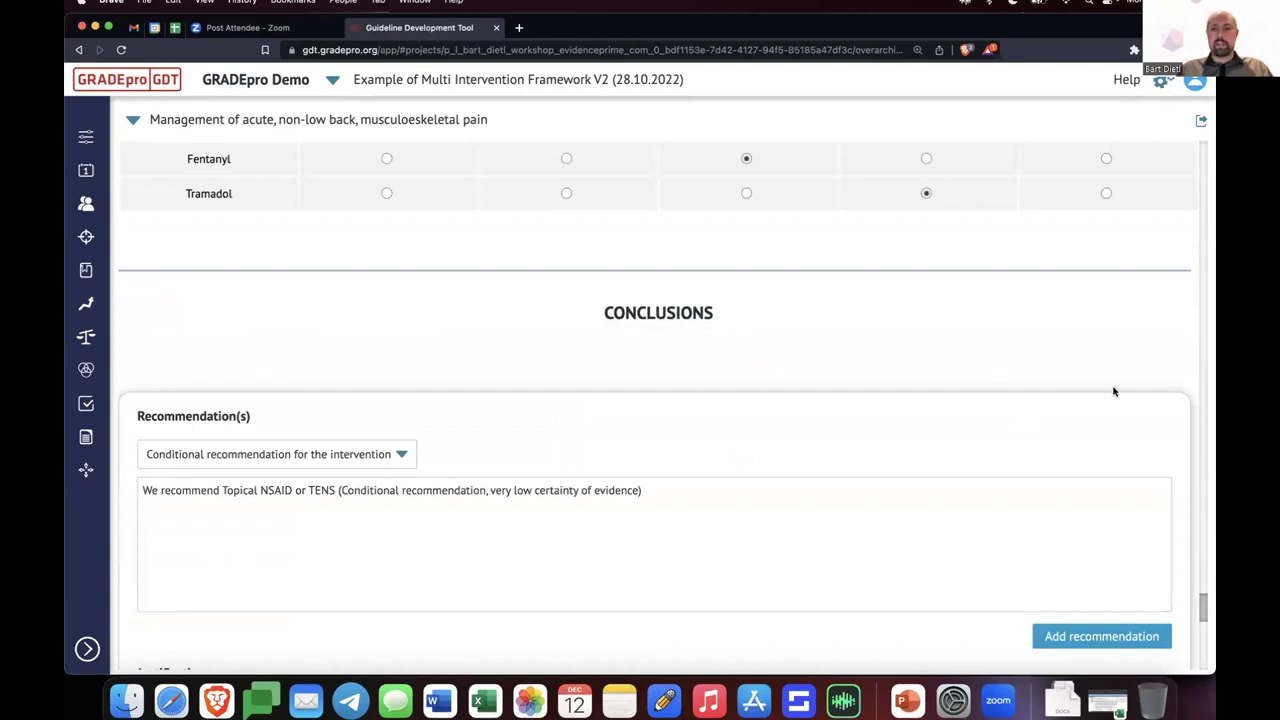
pyautogui.scroll(-2, 629, 431)
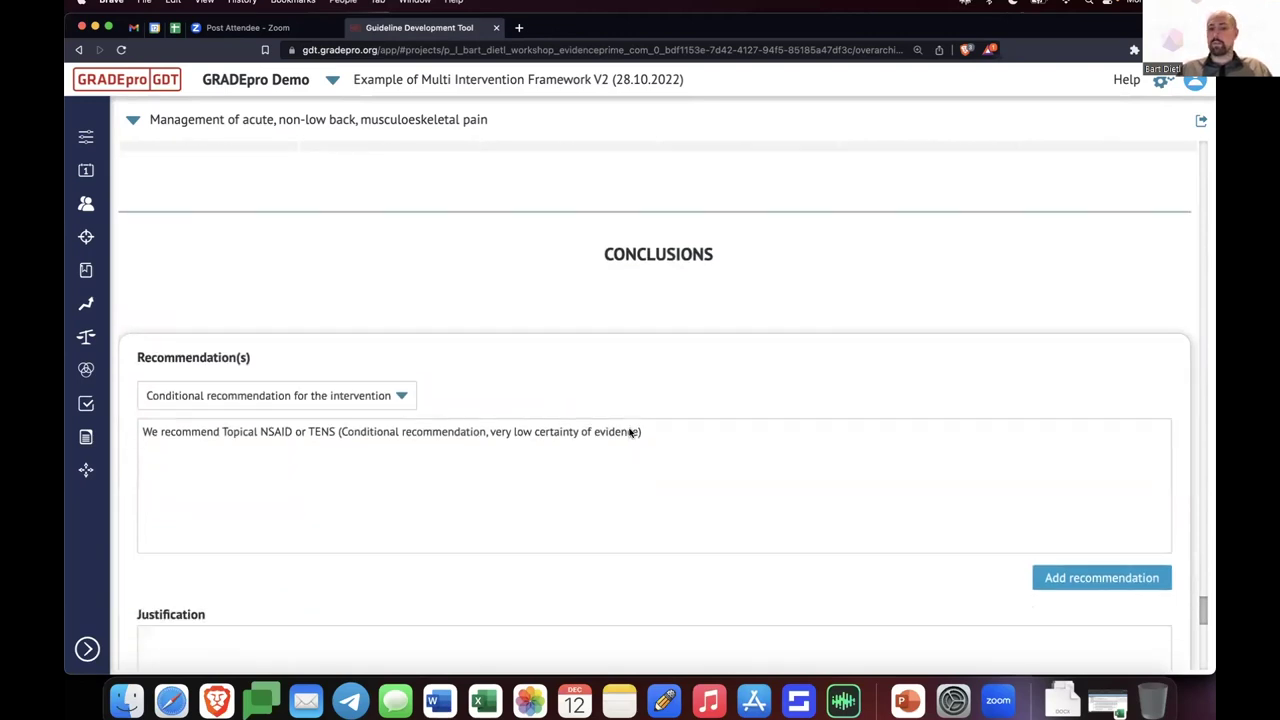
pyautogui.scroll(-2, 629, 431)
pyautogui.click(1102, 526)
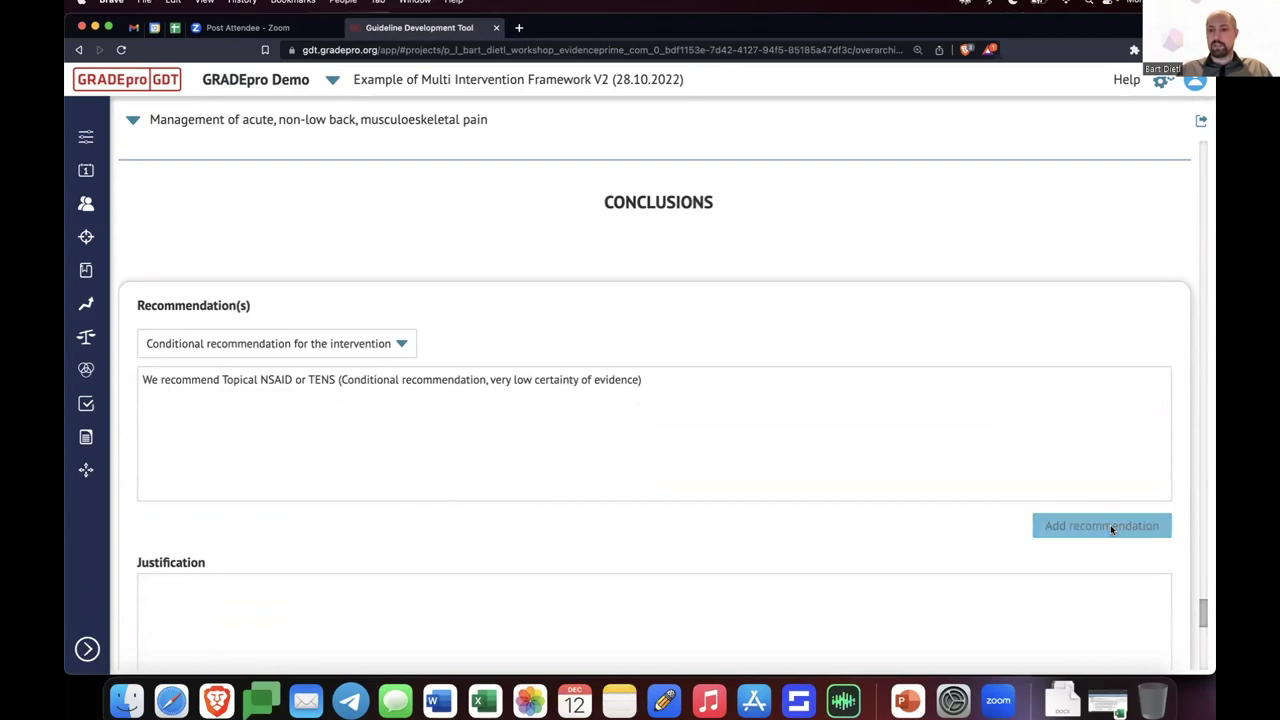
pyautogui.scroll(-1, 651, 500)
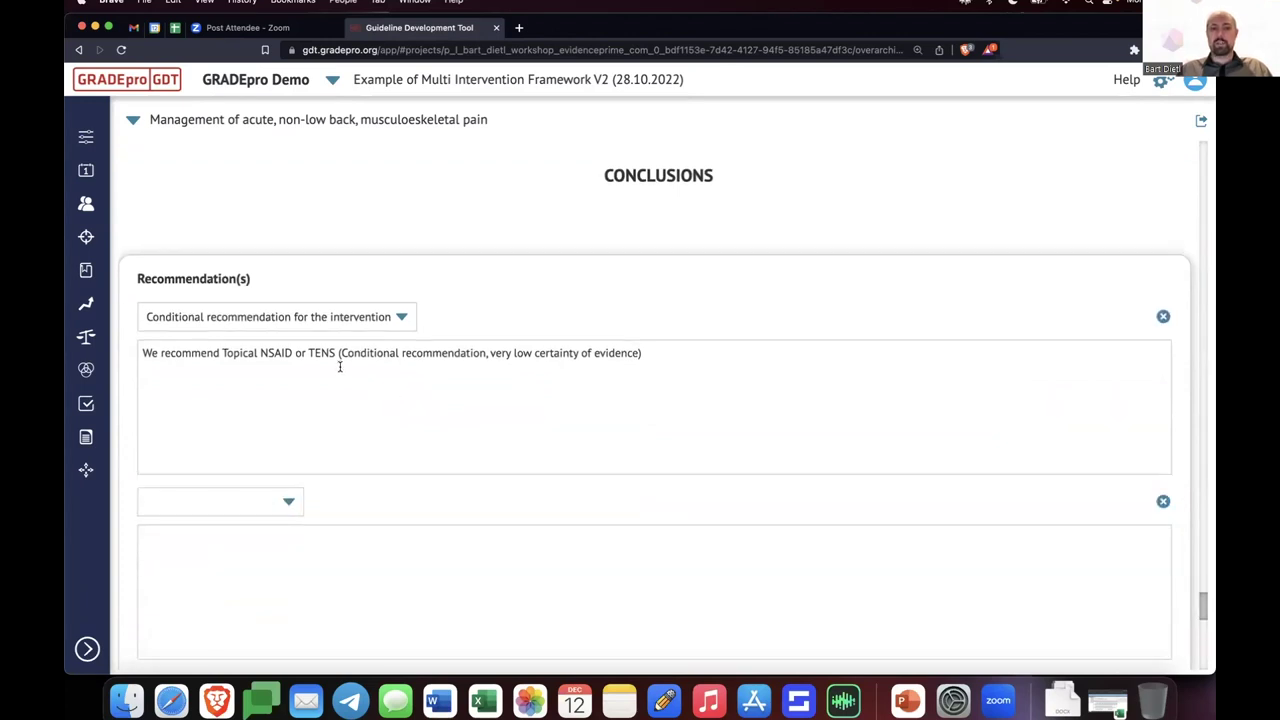
pyautogui.click(287, 502)
pyautogui.click(285, 527)
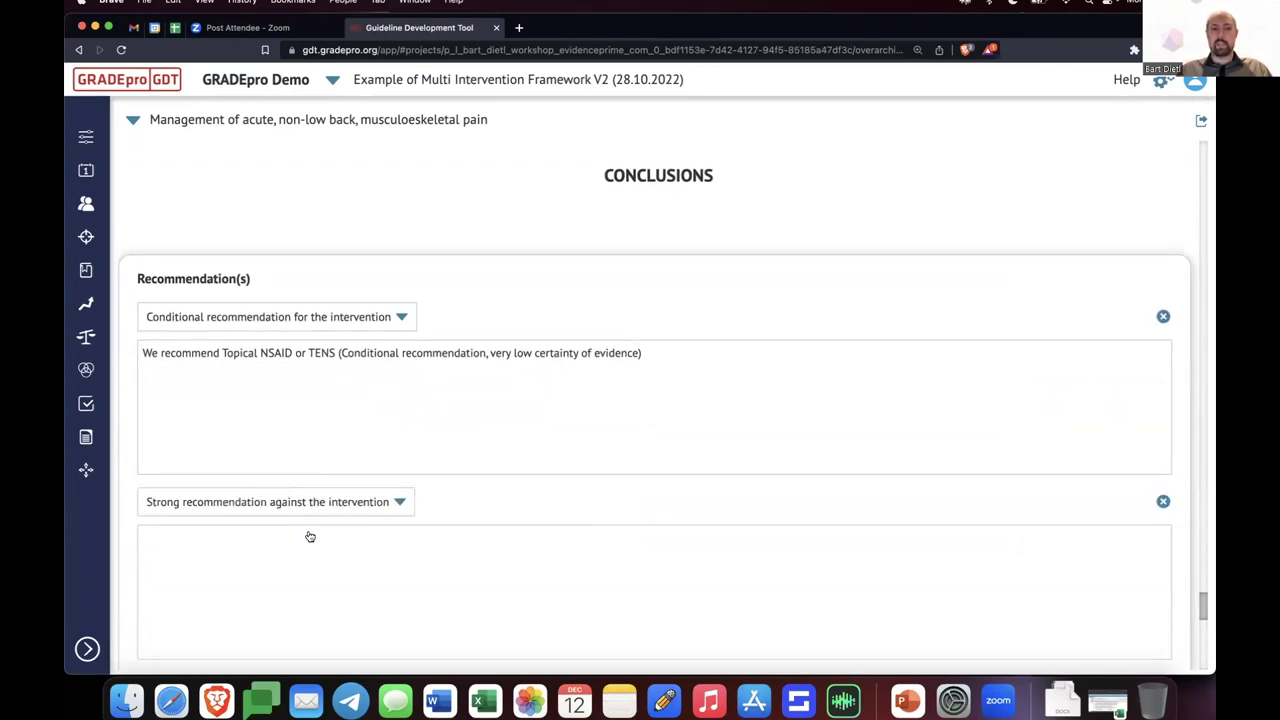
# Review the remaining Conclusions fields, from Justification and Subgroup considerations through Clinical considerations and Research priorities
pyautogui.scroll(-1, 457, 466)
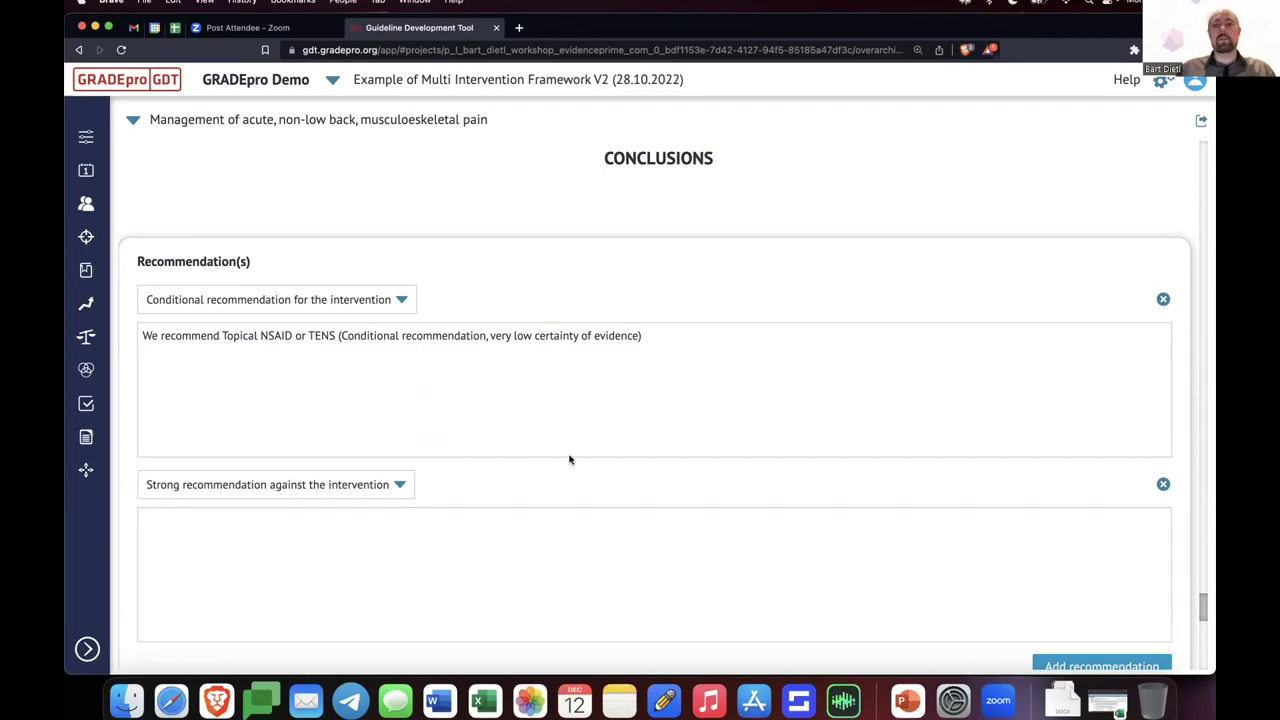
pyautogui.scroll(-1, 570, 460)
pyautogui.scroll(-5, 646, 537)
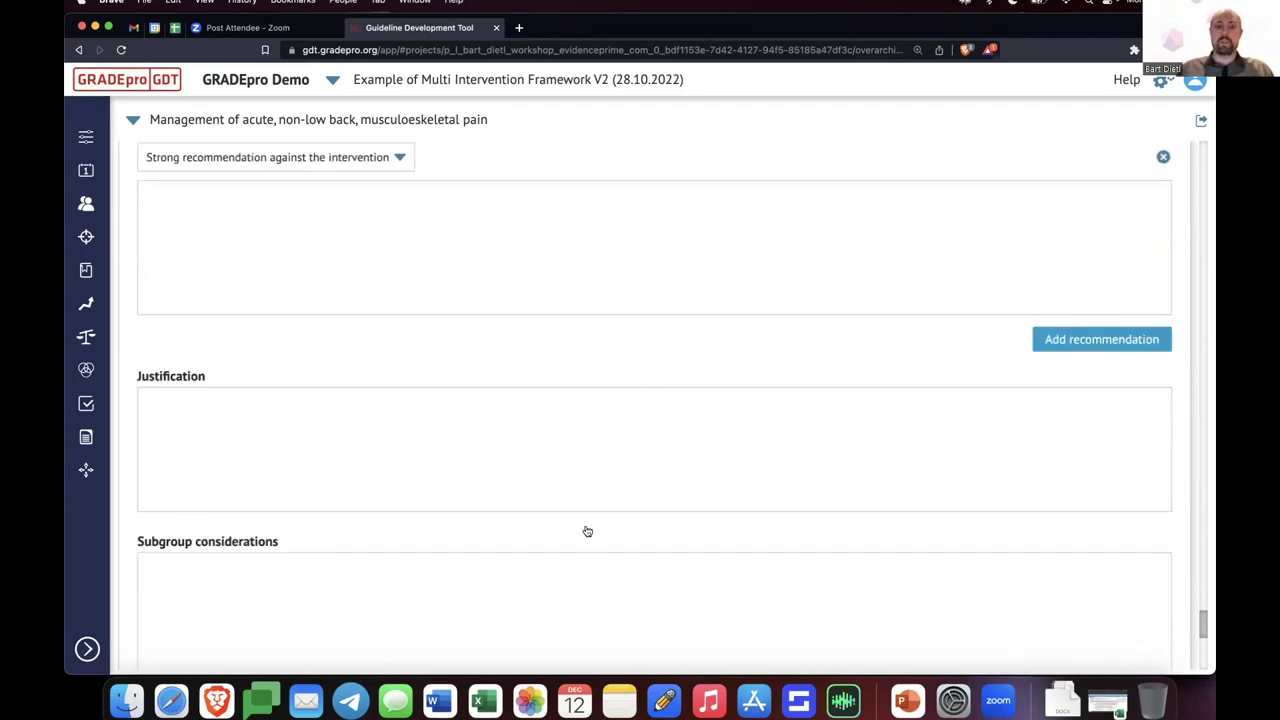
pyautogui.scroll(-2, 337, 471)
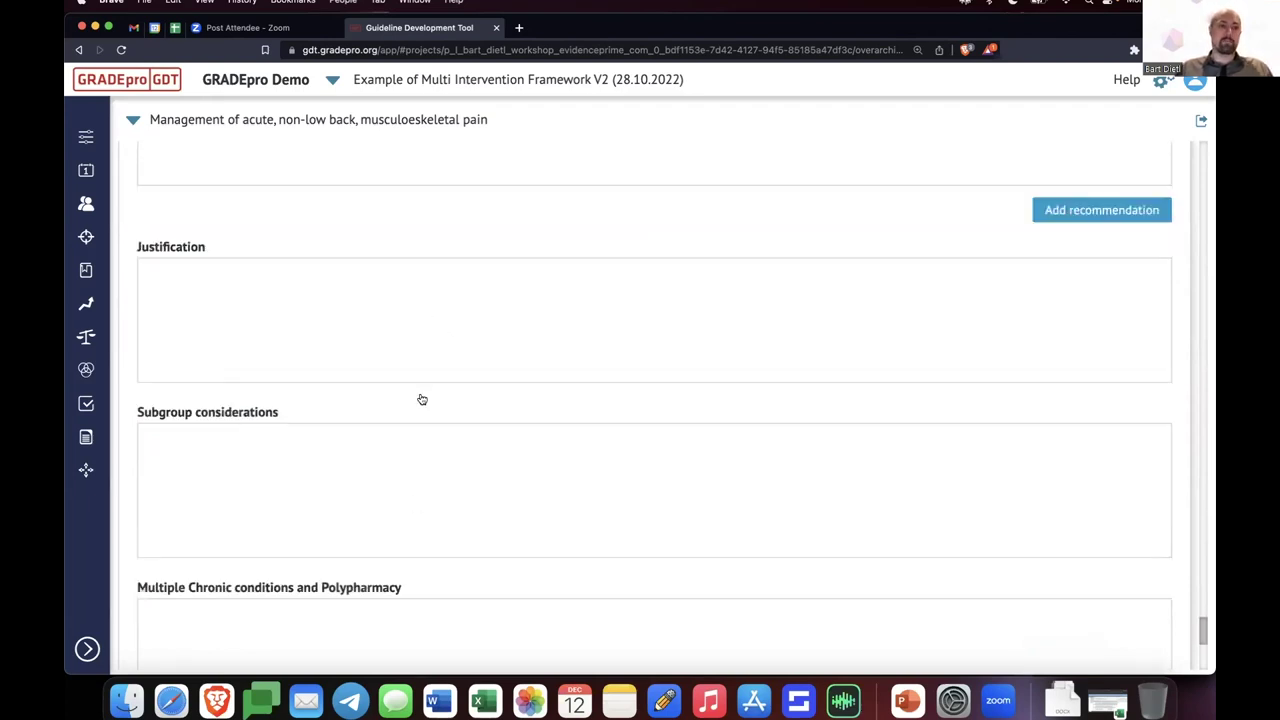
pyautogui.scroll(-1, 377, 461)
pyautogui.scroll(-5, 400, 464)
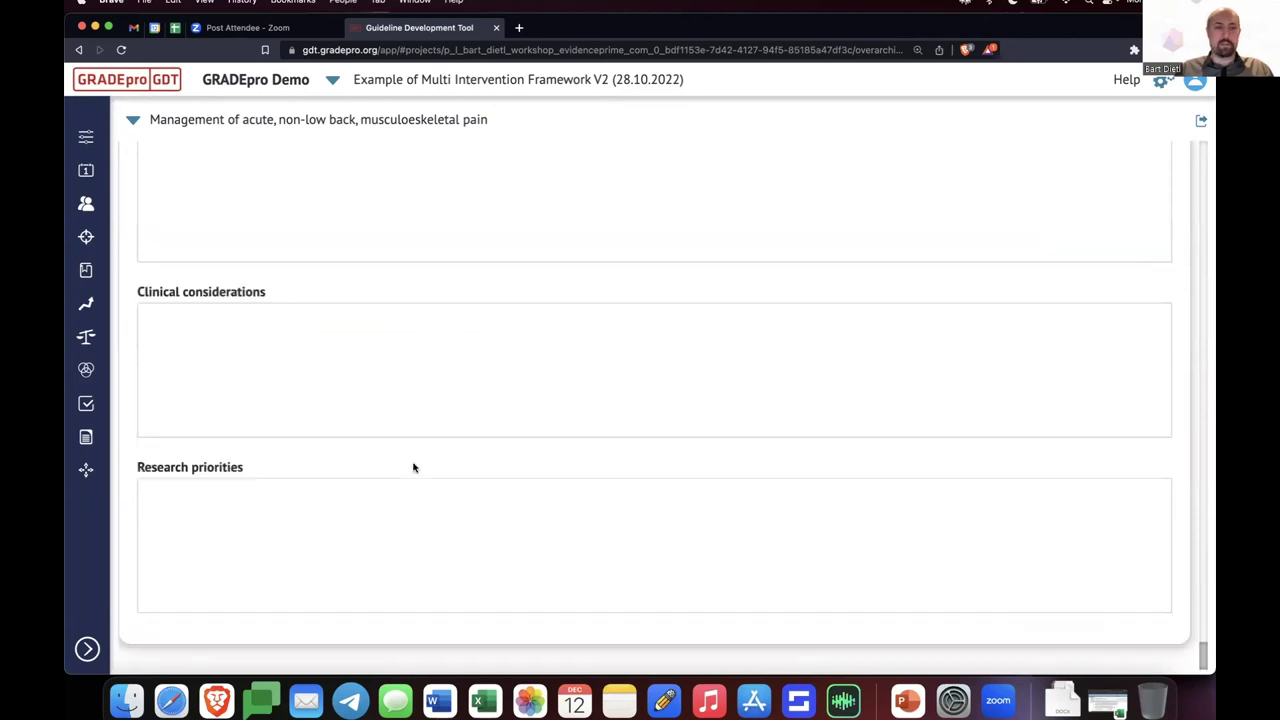
# Return to the Problem criterion at the start of the Assessment section and reveal the project's navigation sections
pyautogui.scroll(10, 500, 471)
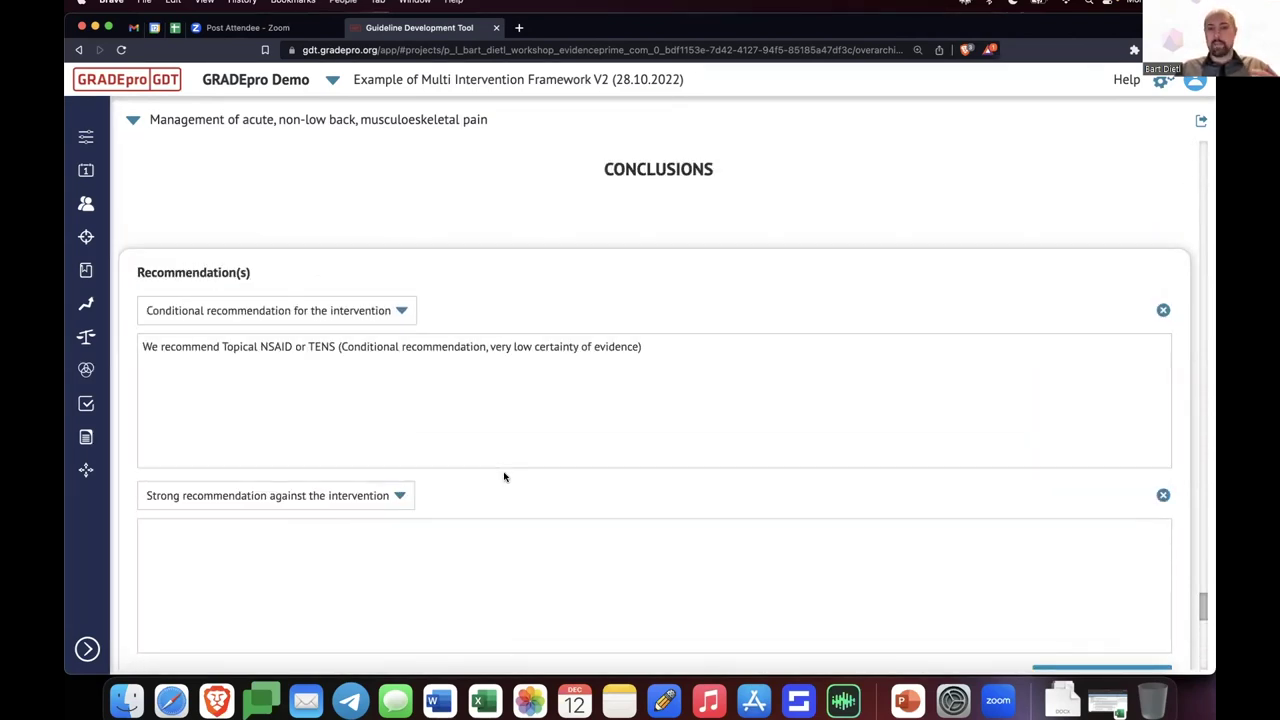
pyautogui.scroll(15, 504, 477)
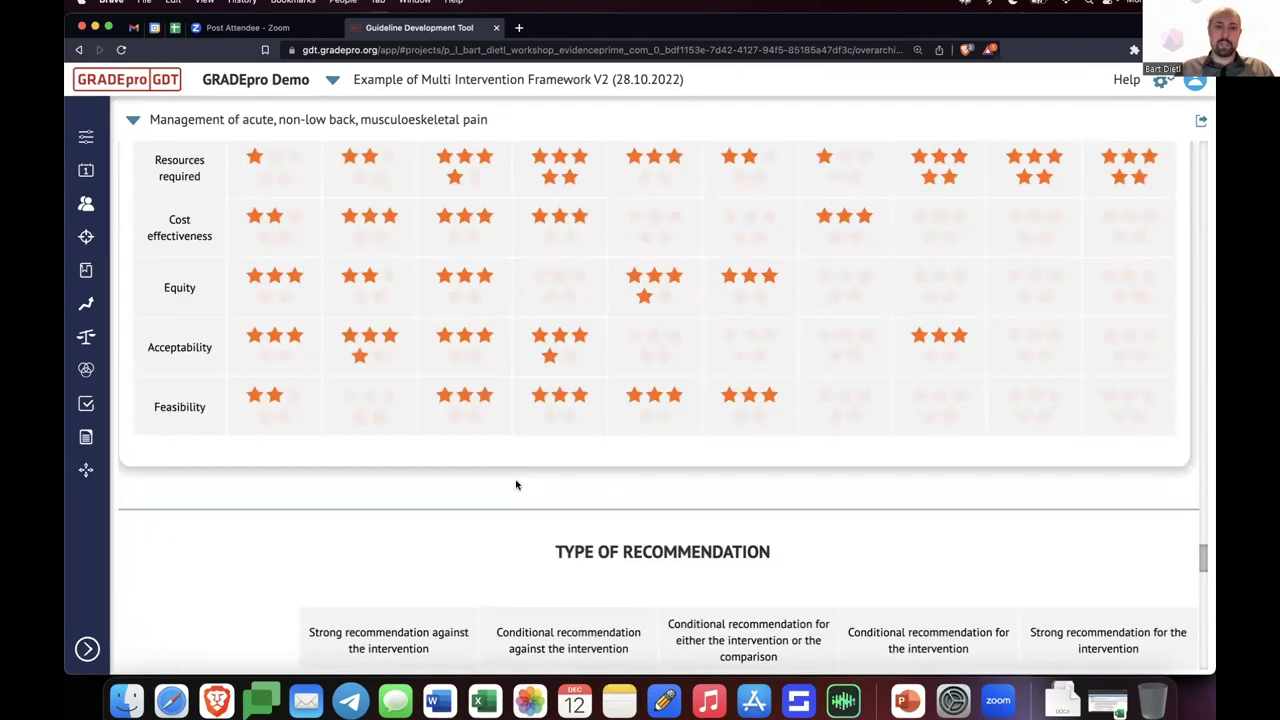
pyautogui.scroll(20, 517, 485)
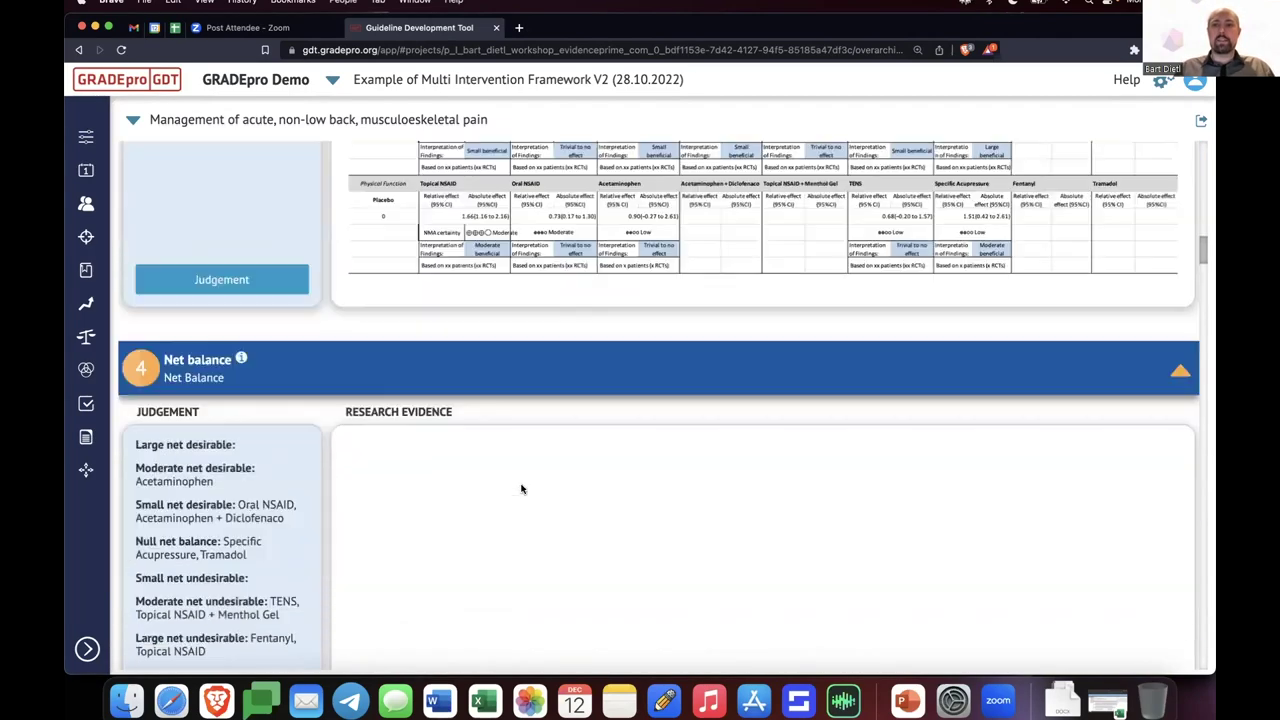
pyautogui.scroll(15, 522, 490)
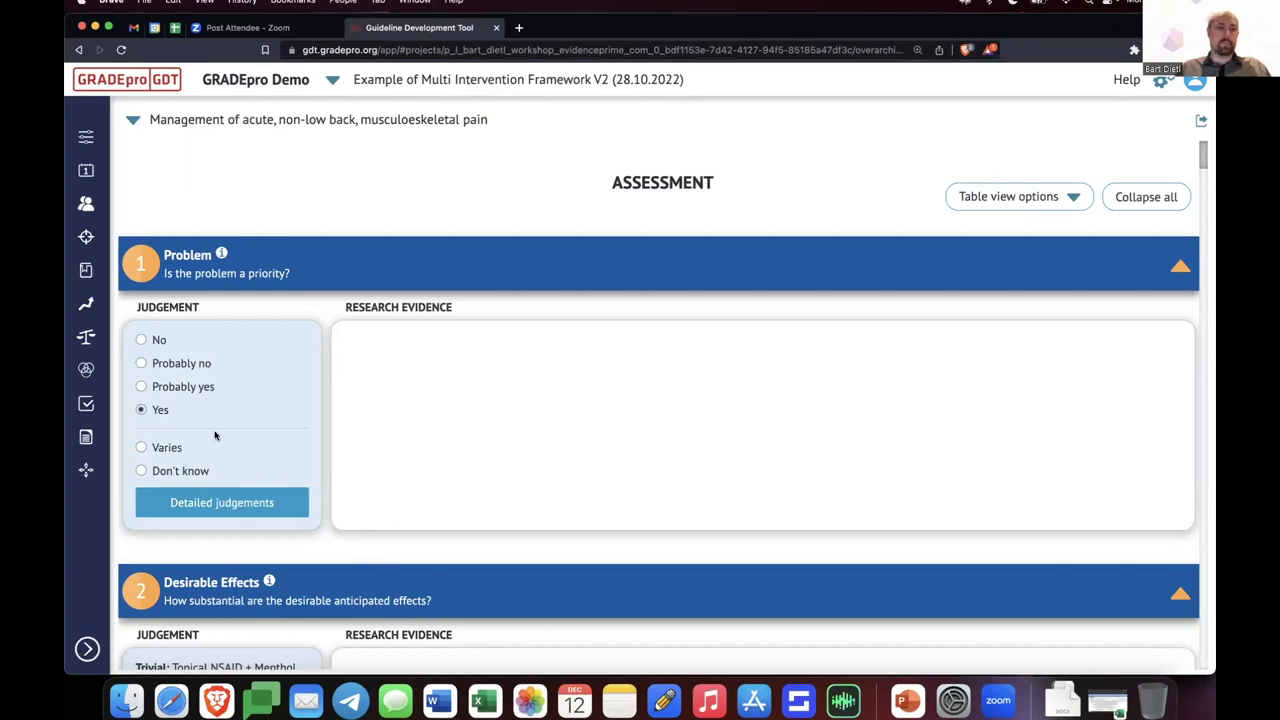
pyautogui.moveTo(100, 445)
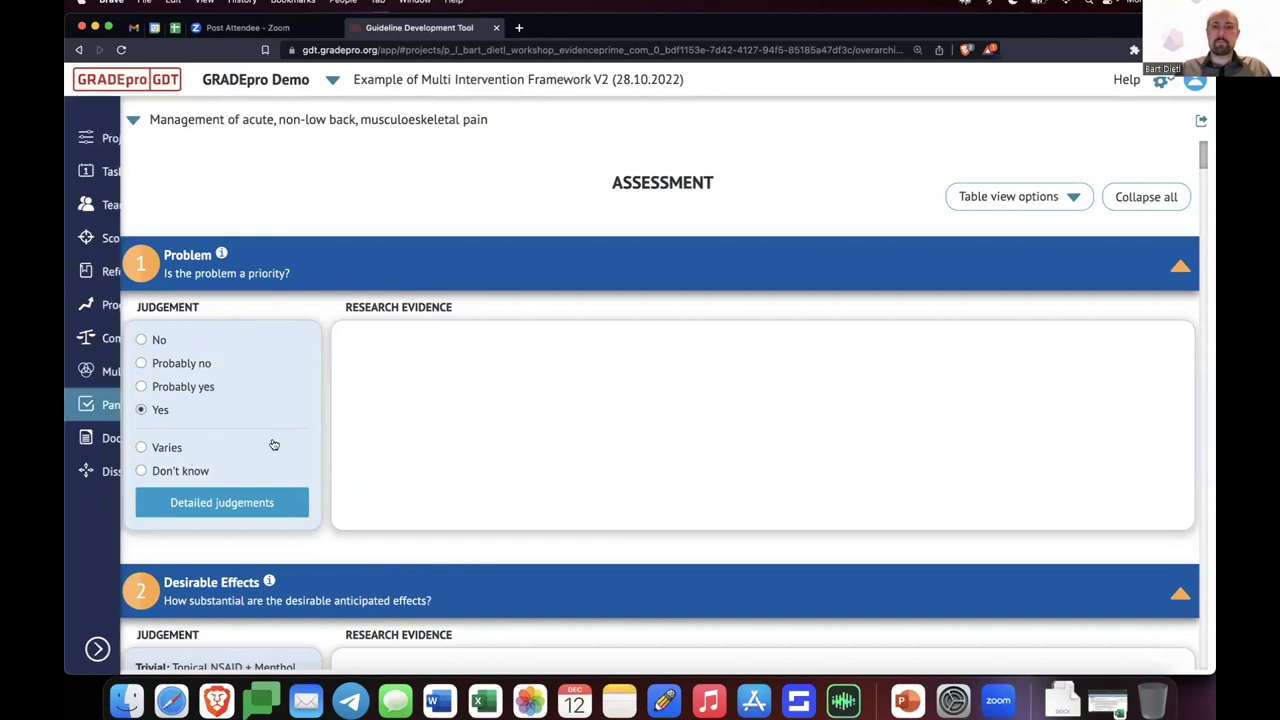